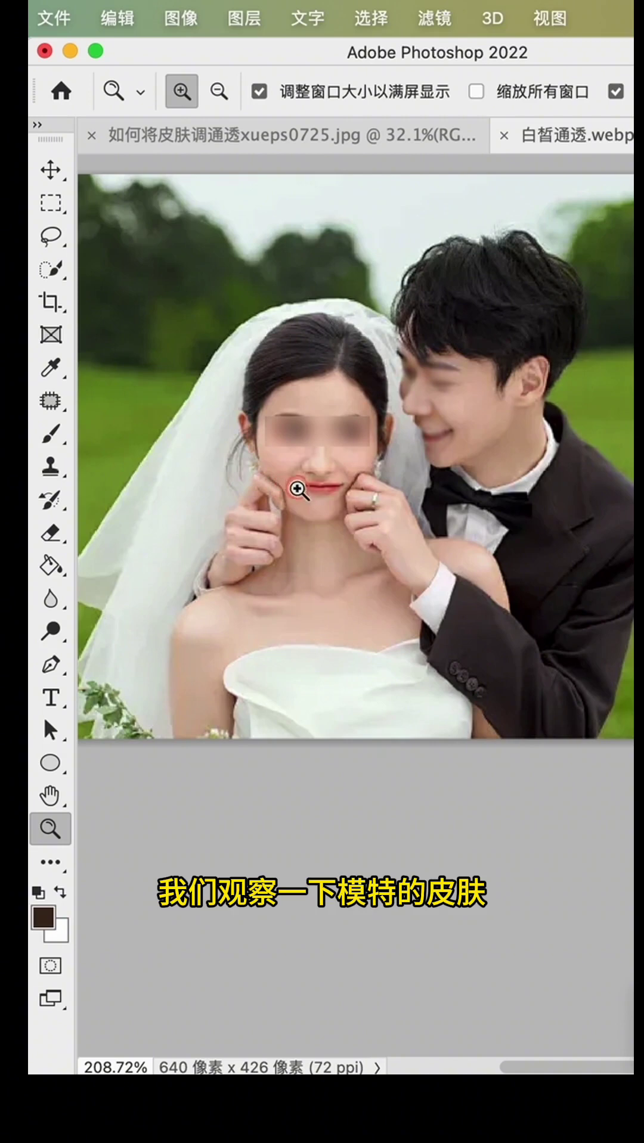
- Sample the bride's skin colour in the wedding reference photo as #eacbb5 to inspect its brightness and hue
{"action": "left_click_drag", "start_coordinate": [296, 488], "coordinate": [341, 388]}
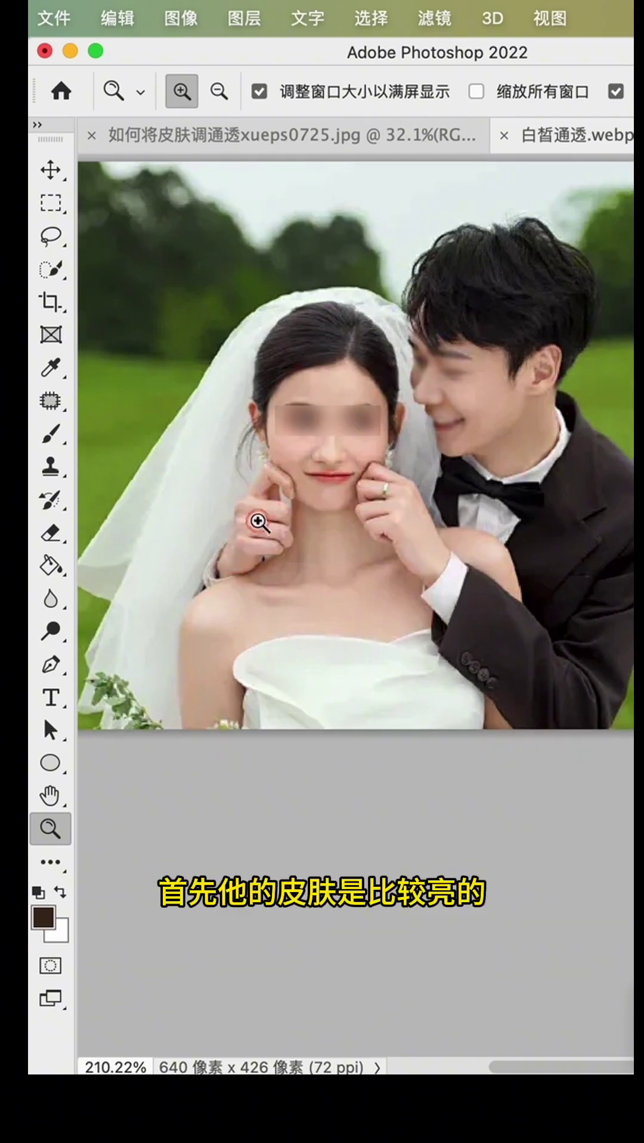
{"action": "left_click_drag", "start_coordinate": [287, 502], "coordinate": [415, 379]}
{"action": "left_click_drag", "start_coordinate": [361, 364], "coordinate": [360, 324]}
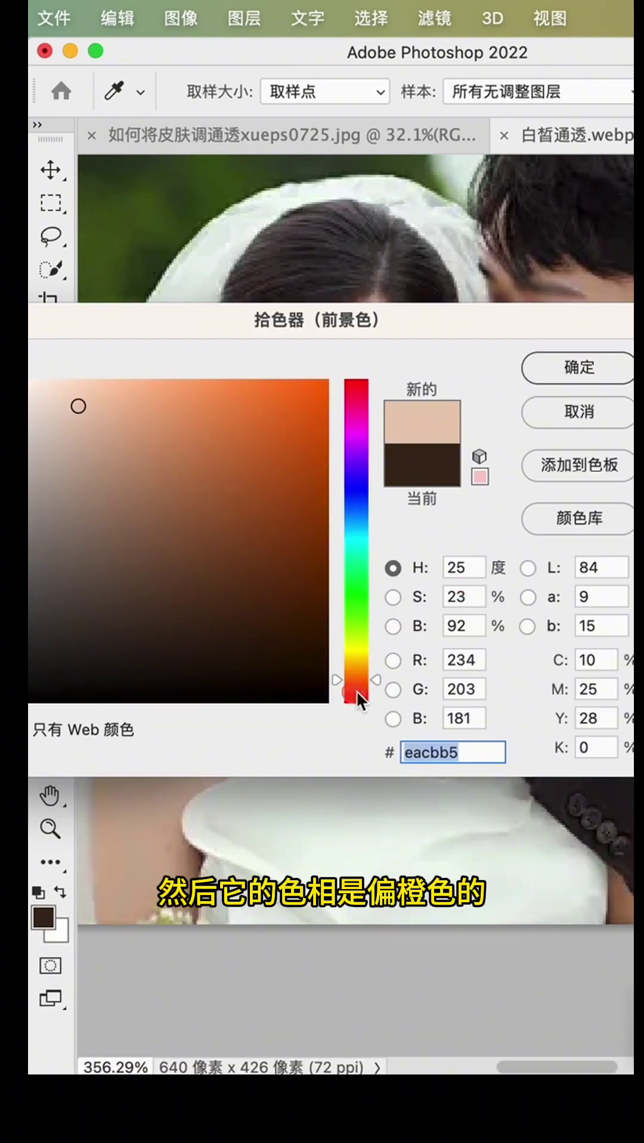
{"action": "left_click", "coordinate": [587, 365]}
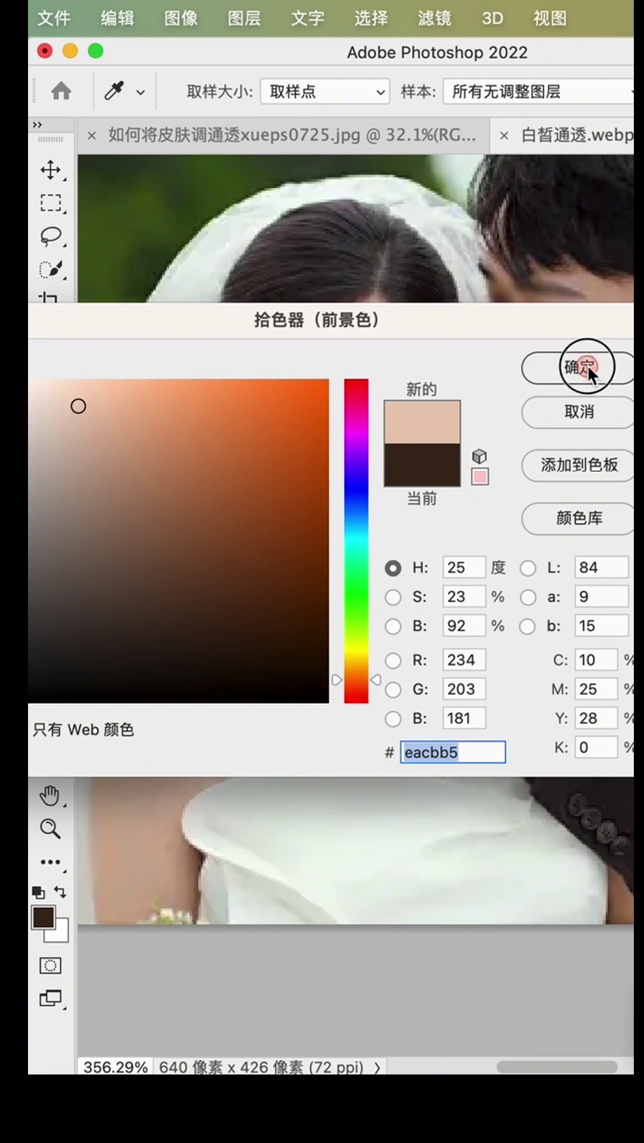
{"action": "key", "text": "z"}
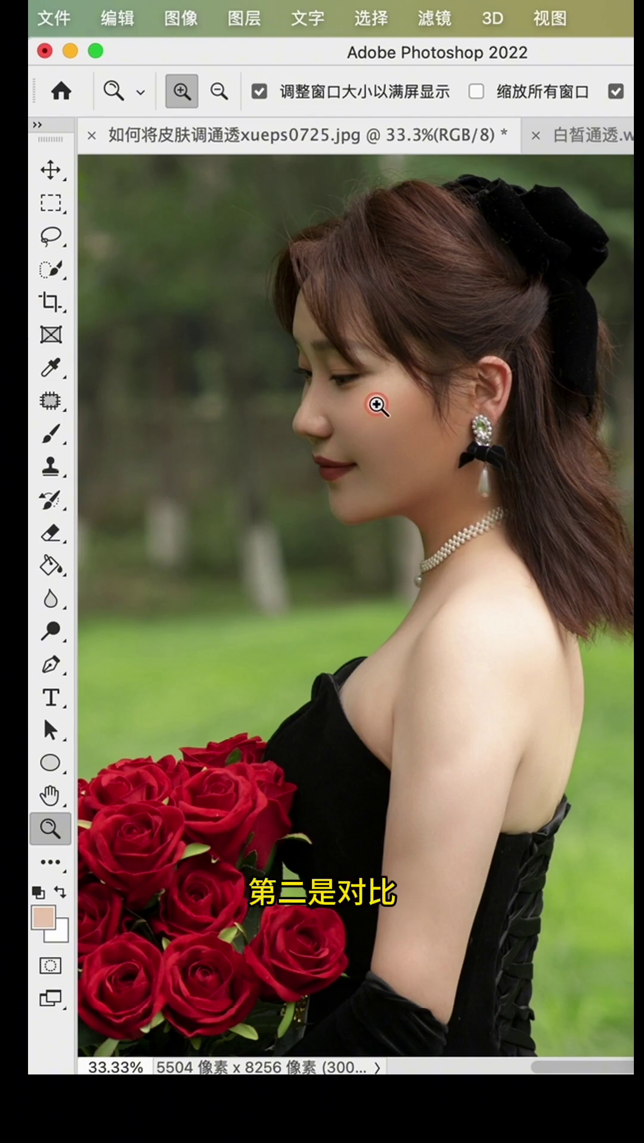
- Examine the brightness, contrast and hue uniformity of the skin in the wedding reference photo
{"action": "left_click", "coordinate": [616, 133]}
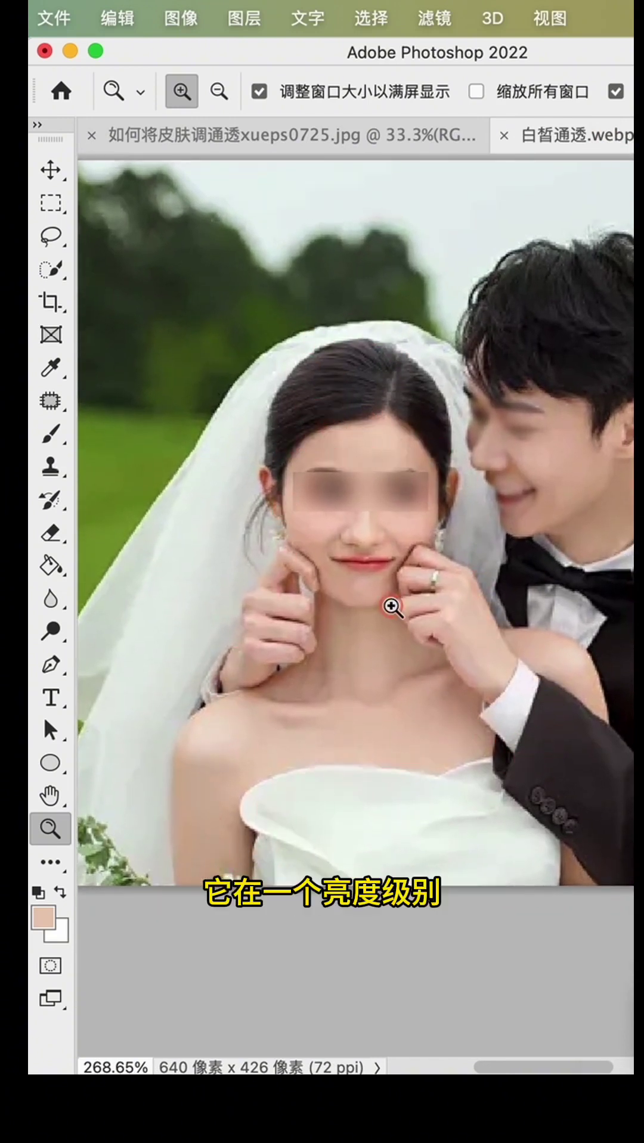
{"action": "left_click_drag", "start_coordinate": [351, 470], "coordinate": [388, 460]}
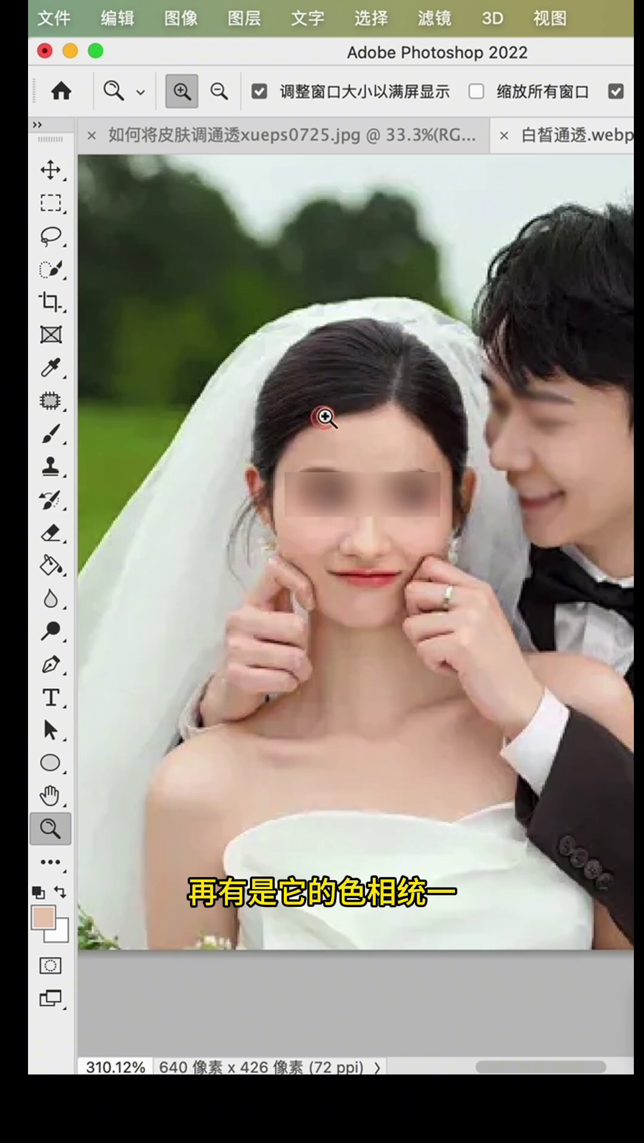
{"action": "scroll", "coordinate": [325, 777], "scroll_direction": "up", "scroll_amount": 2}
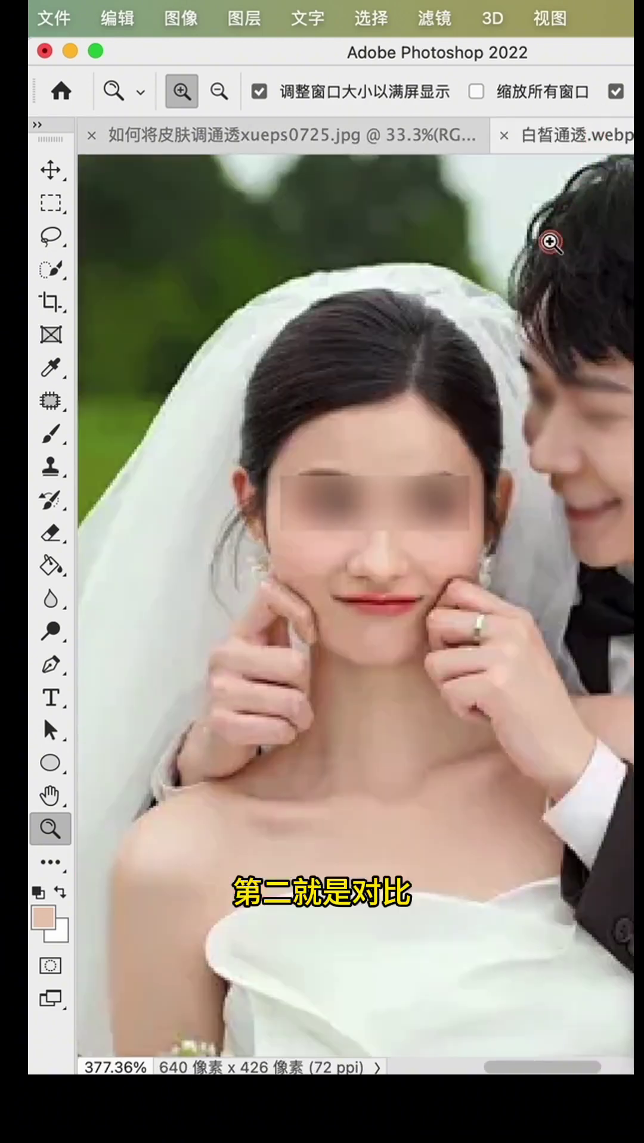
{"action": "left_click_drag", "start_coordinate": [546, 240], "coordinate": [423, 313]}
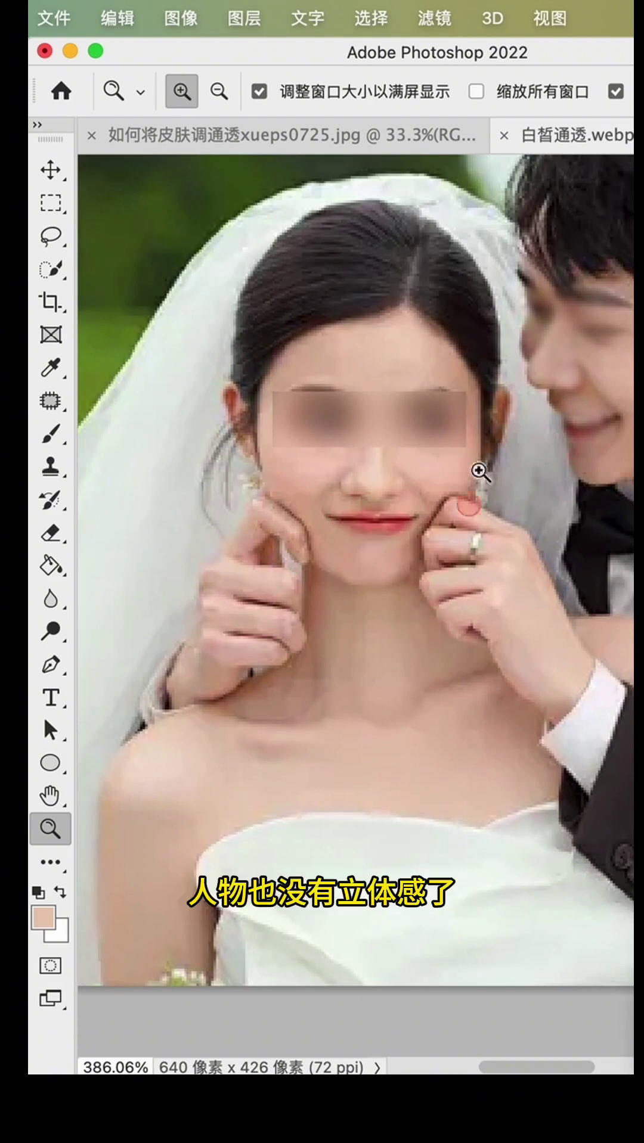
- In the portrait with the roses, select the woman's face and upper neck skin using Quick Selection with a 175 px brush
{"action": "left_click", "coordinate": [361, 136]}
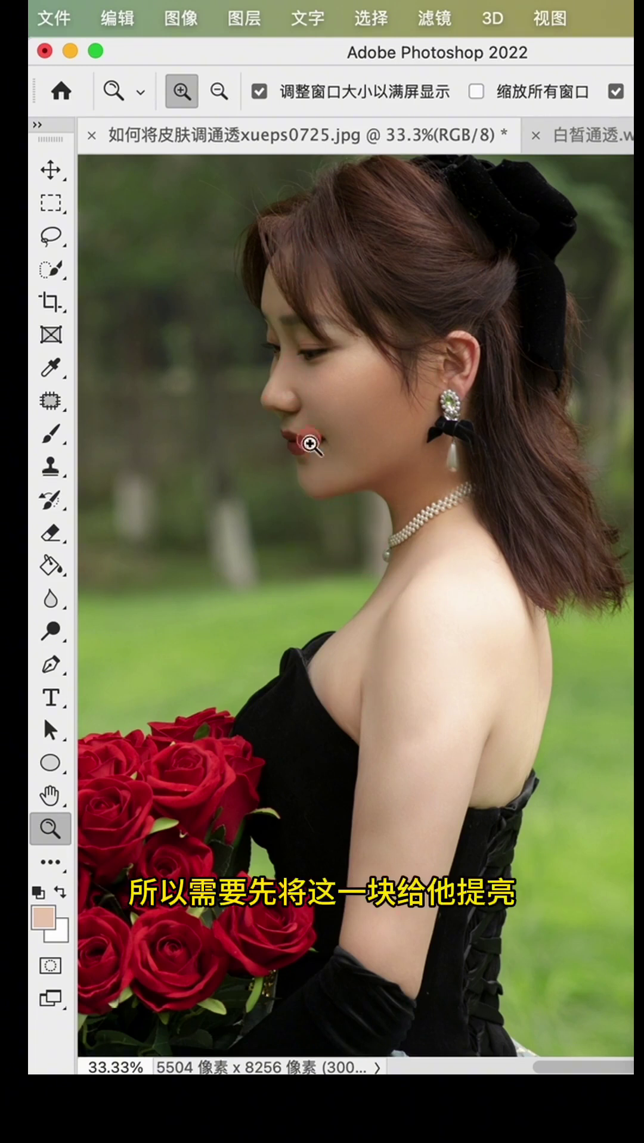
{"action": "left_click", "coordinate": [453, 309]}
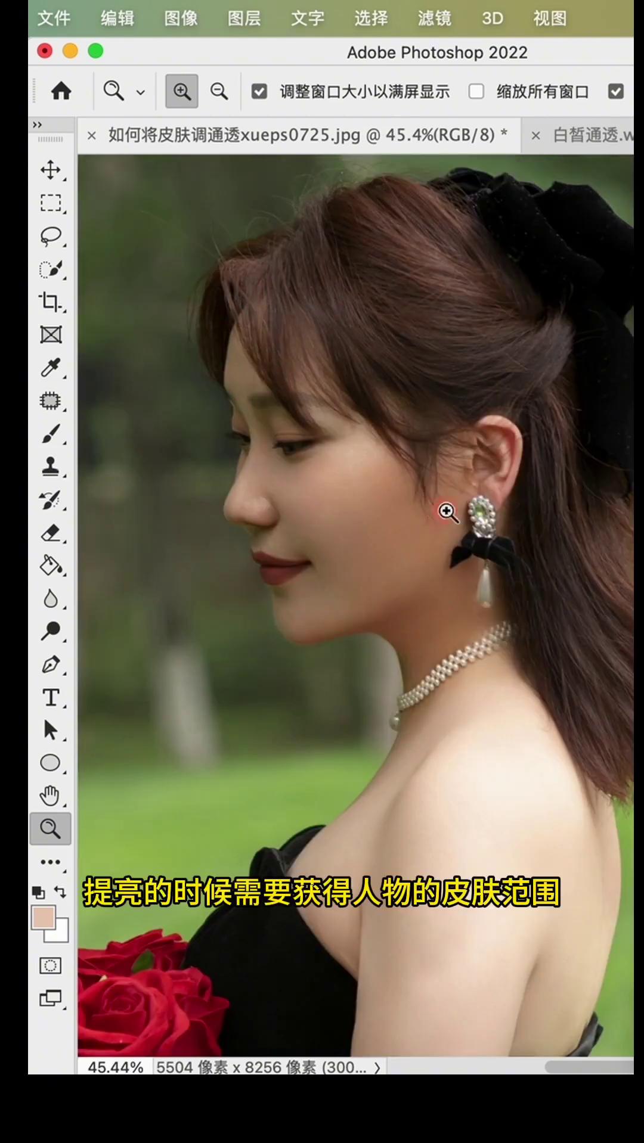
{"action": "left_click_drag", "start_coordinate": [446, 511], "coordinate": [378, 250]}
{"action": "left_click", "coordinate": [62, 263]}
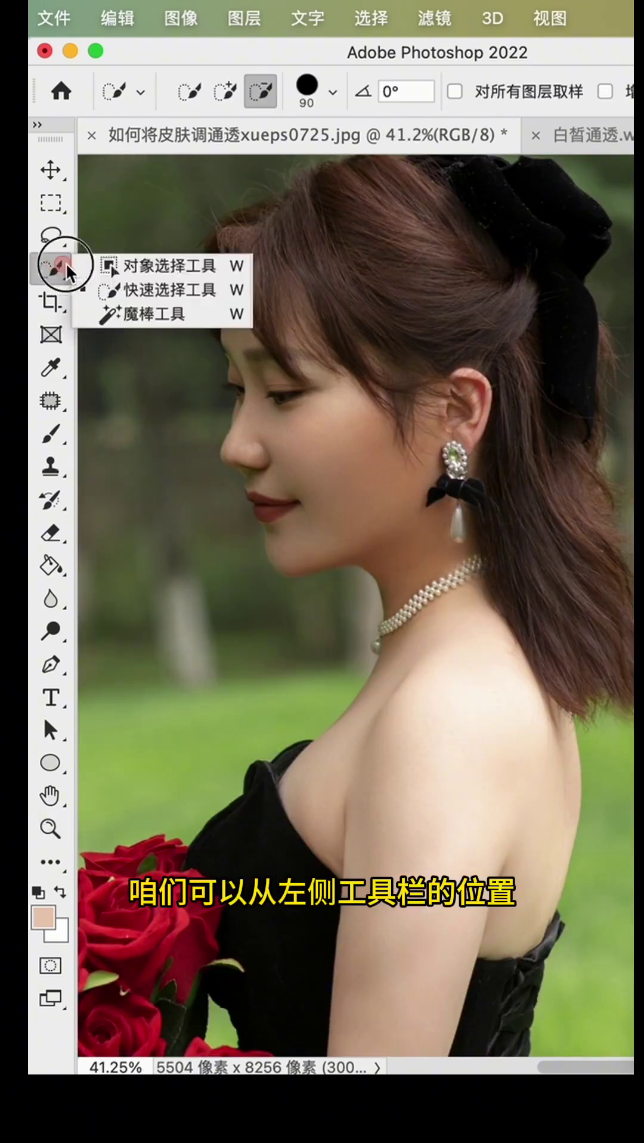
{"action": "left_click", "coordinate": [179, 291]}
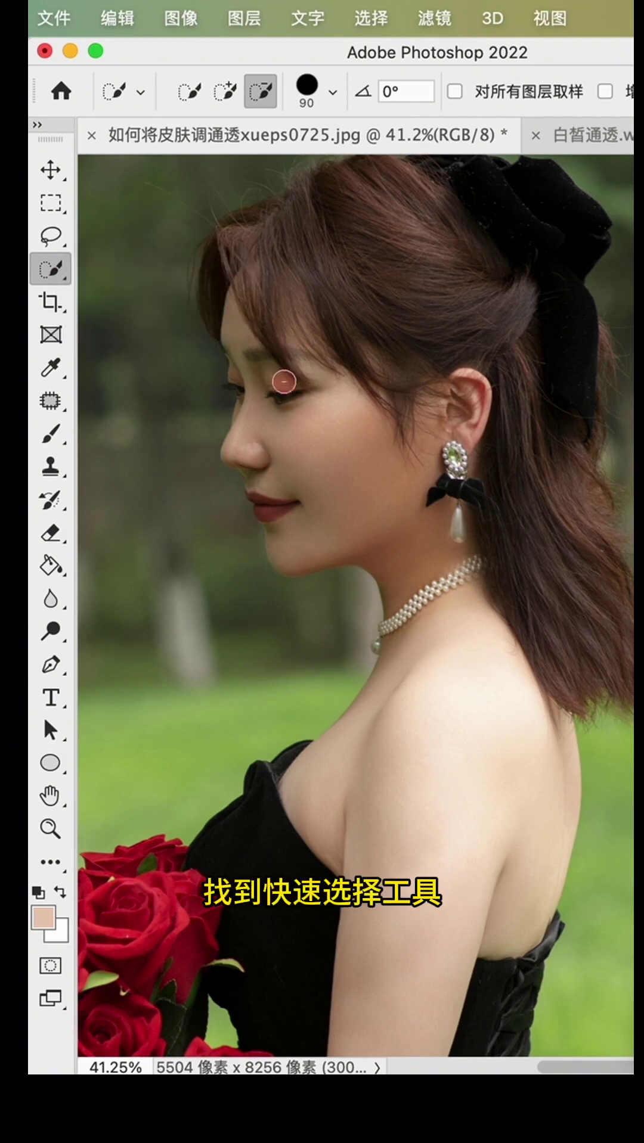
{"action": "key", "text": "bracketright"}
{"action": "key", "text": "bracketright"}
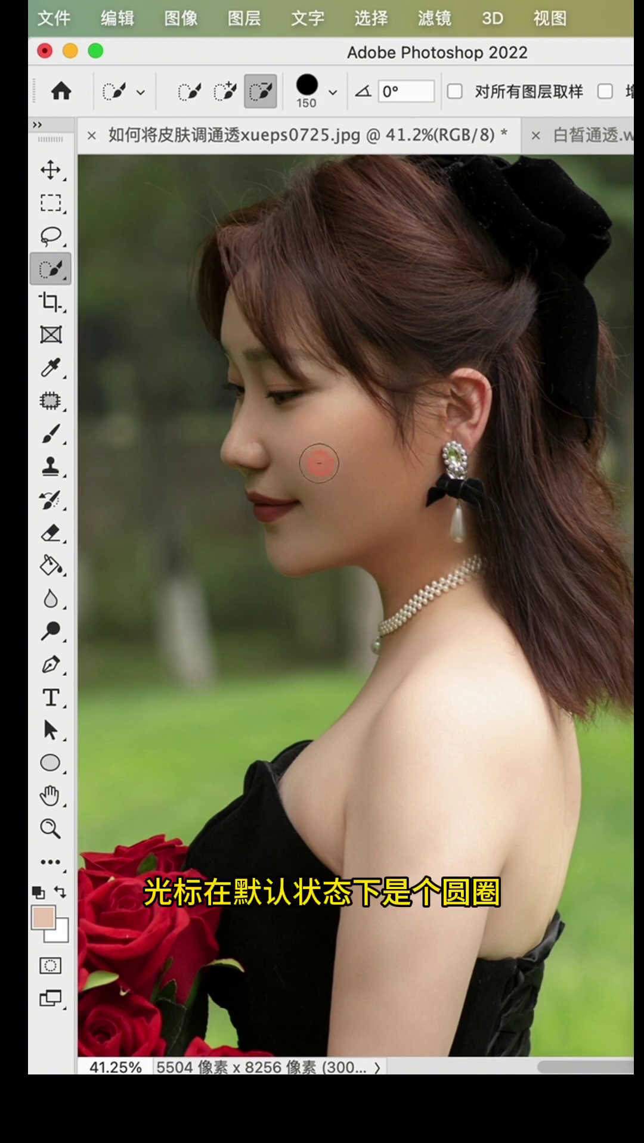
{"action": "key", "text": "bracketleft"}
{"action": "key", "text": "bracketleft"}
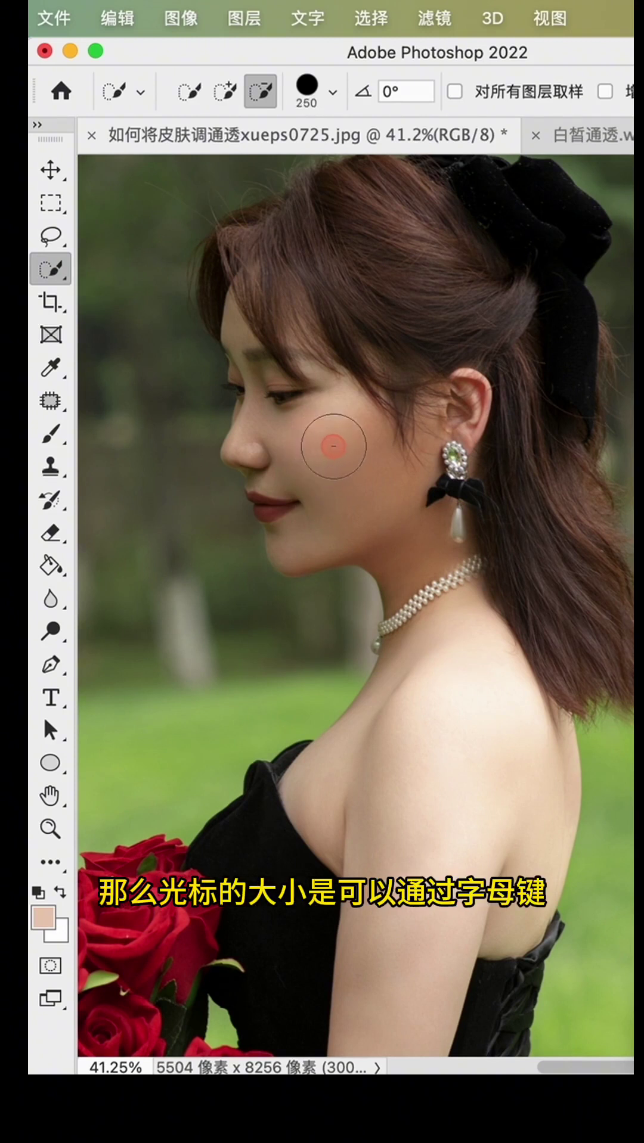
{"action": "key", "text": "bracketleft"}
{"action": "key", "text": "bracketleft"}
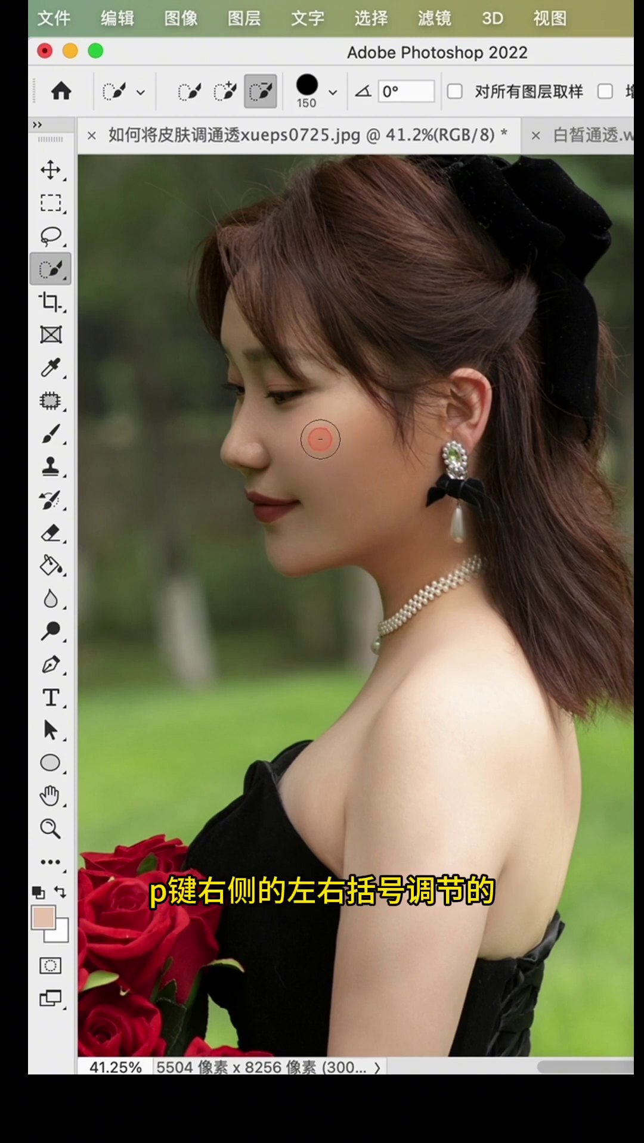
{"action": "key", "text": "bracketright"}
{"action": "mouse_move", "coordinate": [313, 429]}
{"action": "left_mouse_down"}
{"action": "mouse_move", "coordinate": [301, 438]}
{"action": "mouse_move", "coordinate": [256, 381]}
{"action": "mouse_move", "coordinate": [268, 385]}
{"action": "mouse_move", "coordinate": [265, 462]}
{"action": "mouse_move", "coordinate": [301, 511]}
{"action": "mouse_move", "coordinate": [356, 498]}
{"action": "mouse_move", "coordinate": [377, 475]}
{"action": "mouse_move", "coordinate": [388, 439]}
{"action": "mouse_move", "coordinate": [453, 411]}
{"action": "left_mouse_up"}
- Add a Curves adjustment layer masked to the selected face skin
{"action": "left_click_drag", "start_coordinate": [633, 322], "coordinate": [489, 172]}
{"action": "left_click", "coordinate": [529, 497]}
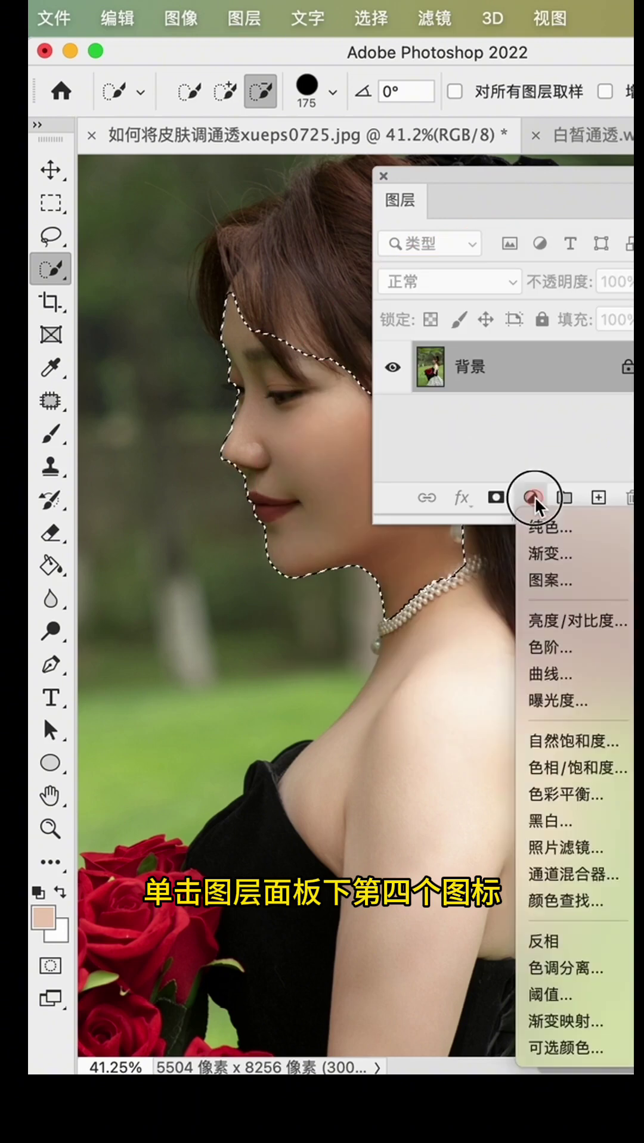
{"action": "left_click", "coordinate": [541, 674]}
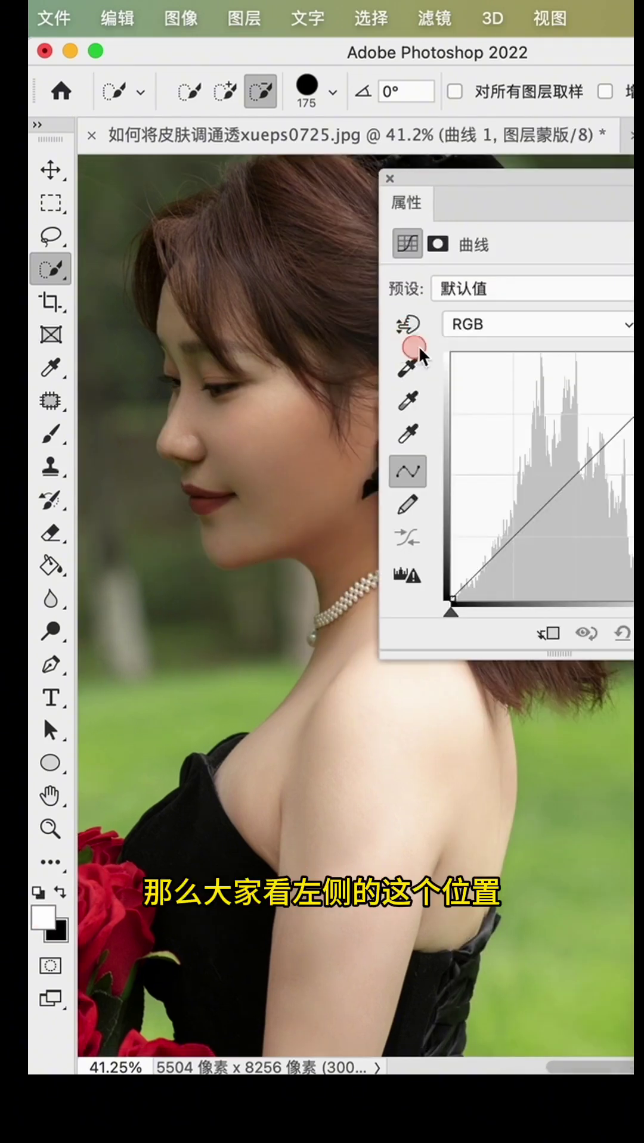
- Sample the cheek's tone with the on-image adjustment tool and raise the RGB curve there to brighten the face
{"action": "left_click", "coordinate": [414, 324]}
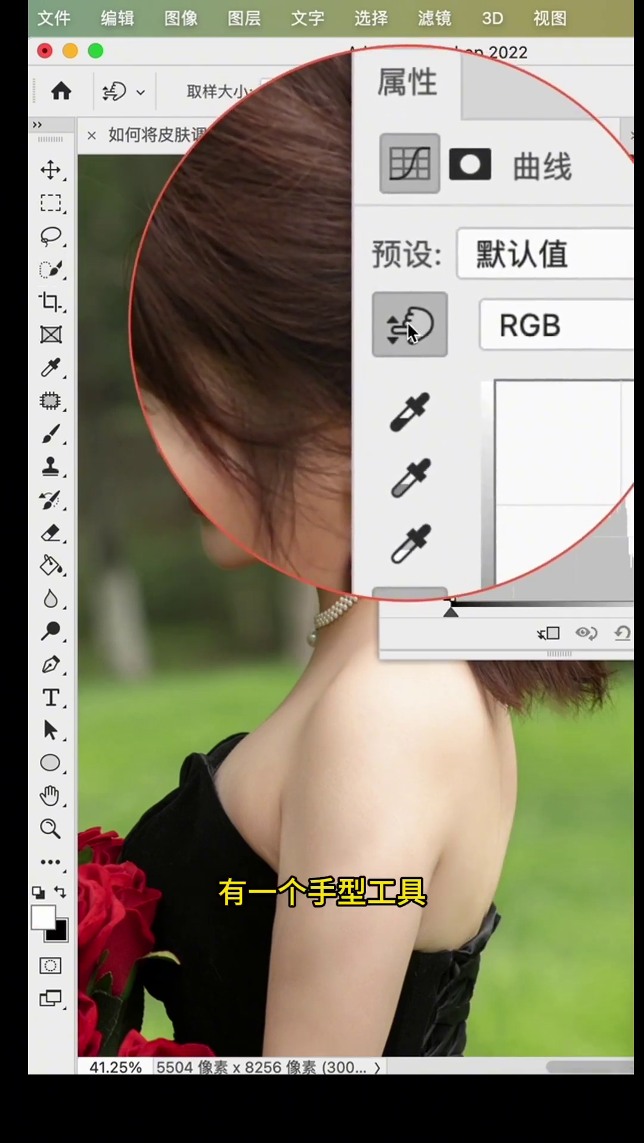
{"action": "left_click", "coordinate": [246, 430]}
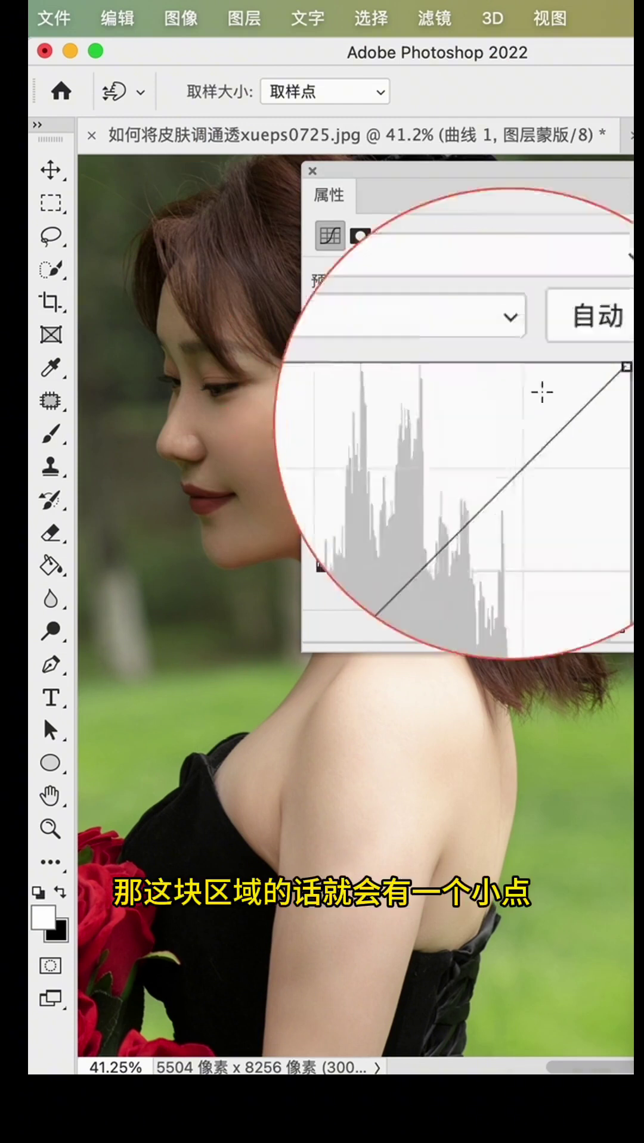
{"action": "left_click_drag", "start_coordinate": [255, 441], "coordinate": [249, 437]}
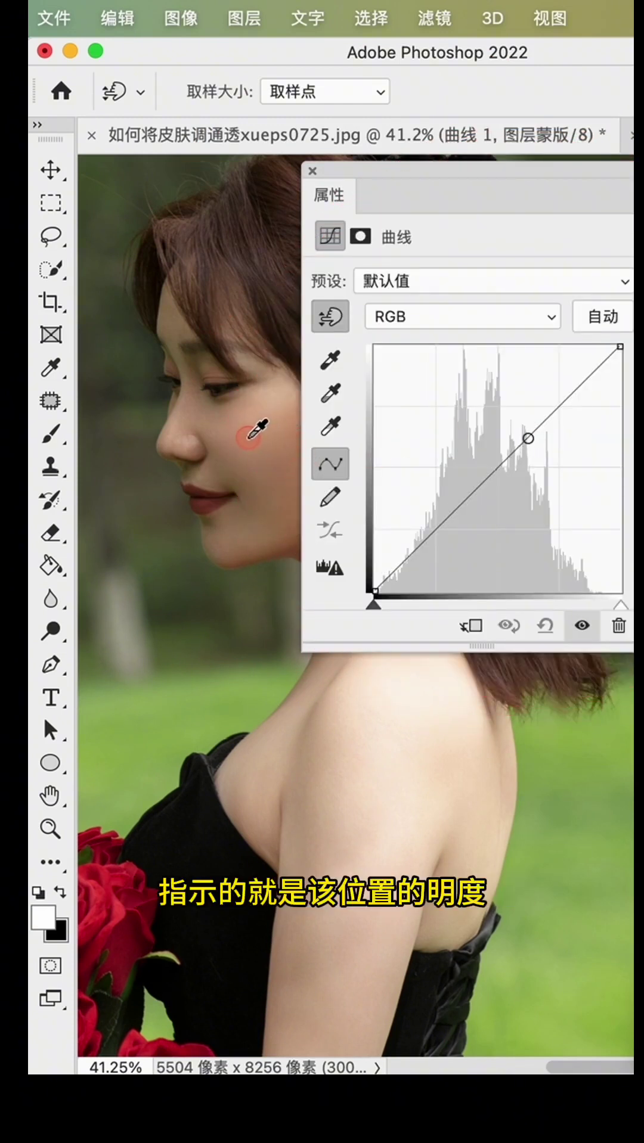
{"action": "left_click", "coordinate": [242, 438]}
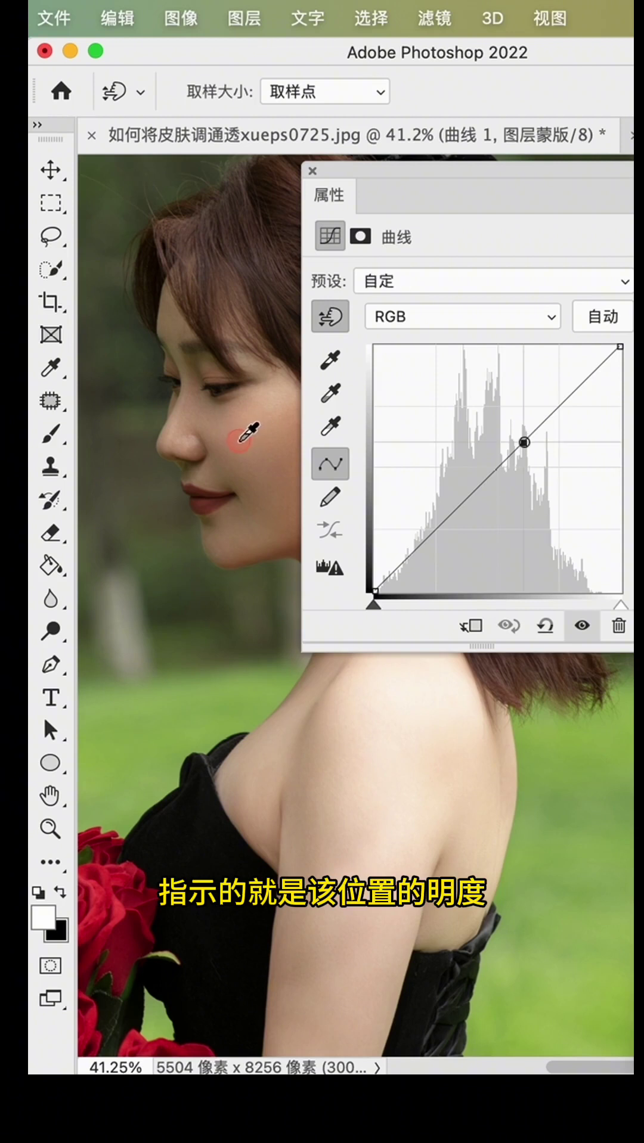
{"action": "left_click", "coordinate": [517, 437]}
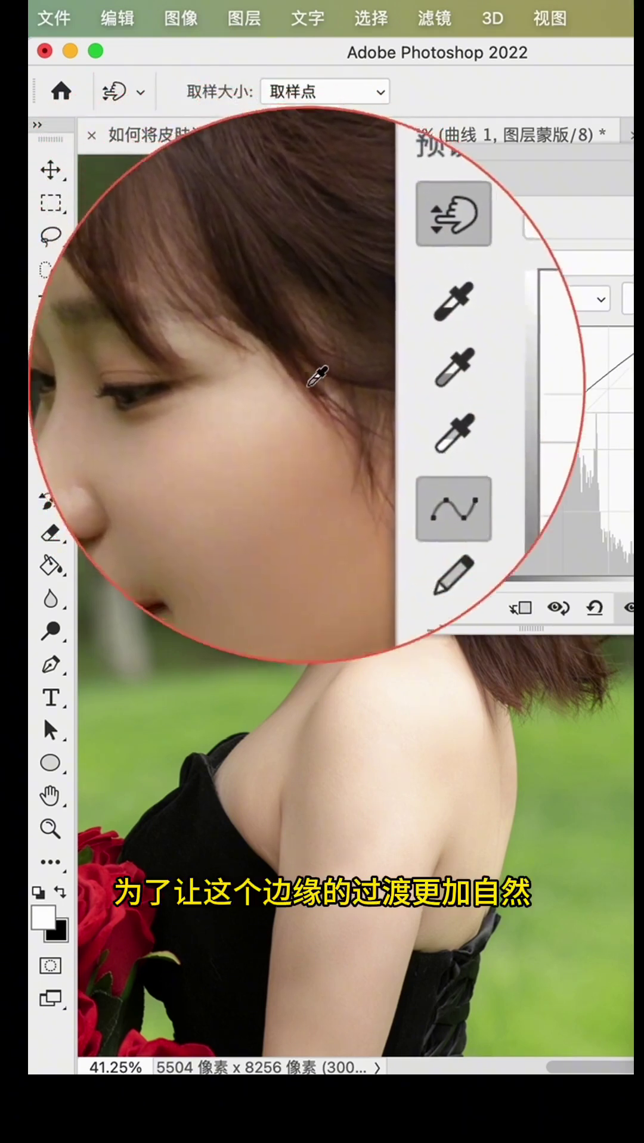
- Feather the Curves layer's mask to soften the transition around the edge of the brightened face
{"action": "left_click", "coordinate": [383, 215]}
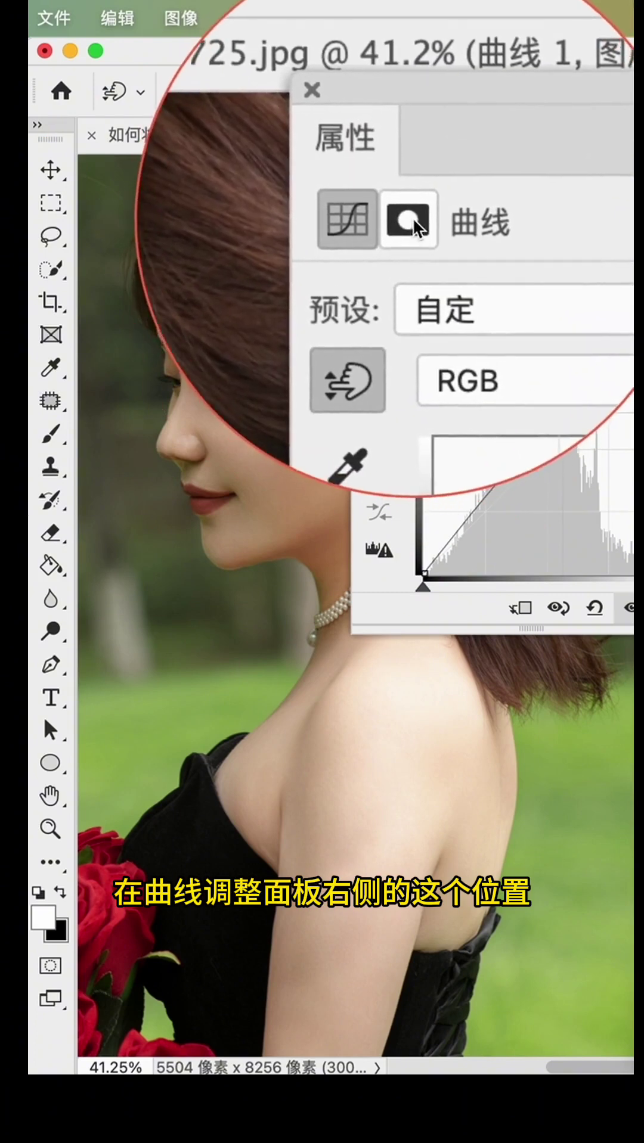
{"action": "left_click", "coordinate": [413, 220]}
{"action": "left_click_drag", "start_coordinate": [387, 433], "coordinate": [438, 440]}
{"action": "left_click_drag", "start_coordinate": [494, 438], "coordinate": [475, 442]}
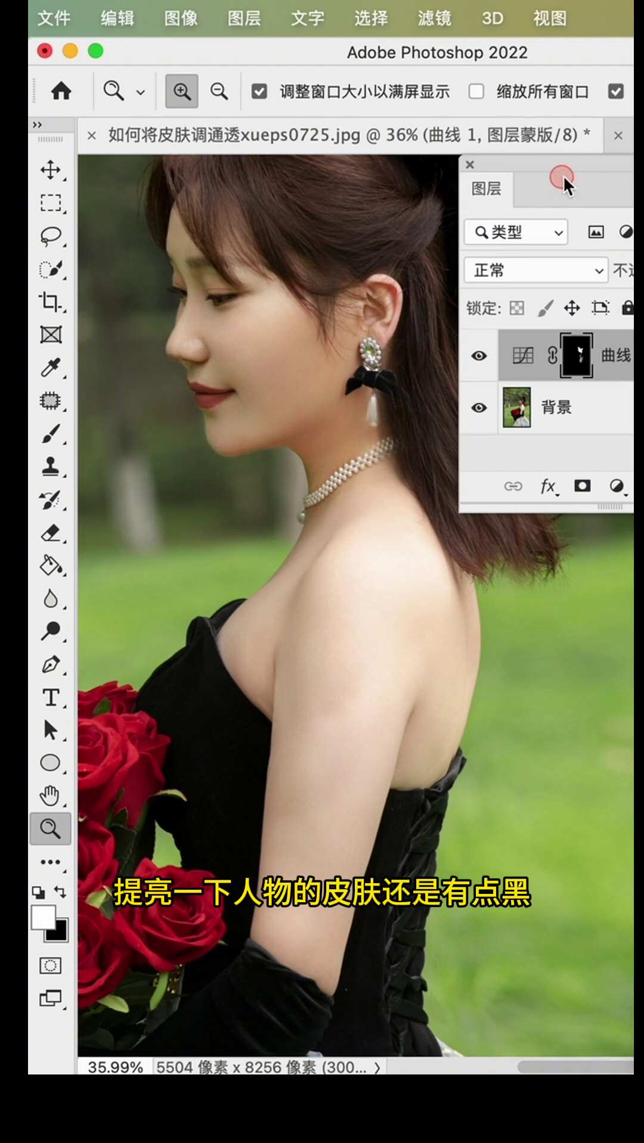
- Add a Selective Color adjustment layer above the Curves layer
{"action": "left_click_drag", "start_coordinate": [562, 174], "coordinate": [506, 152]}
{"action": "left_click", "coordinate": [585, 313]}
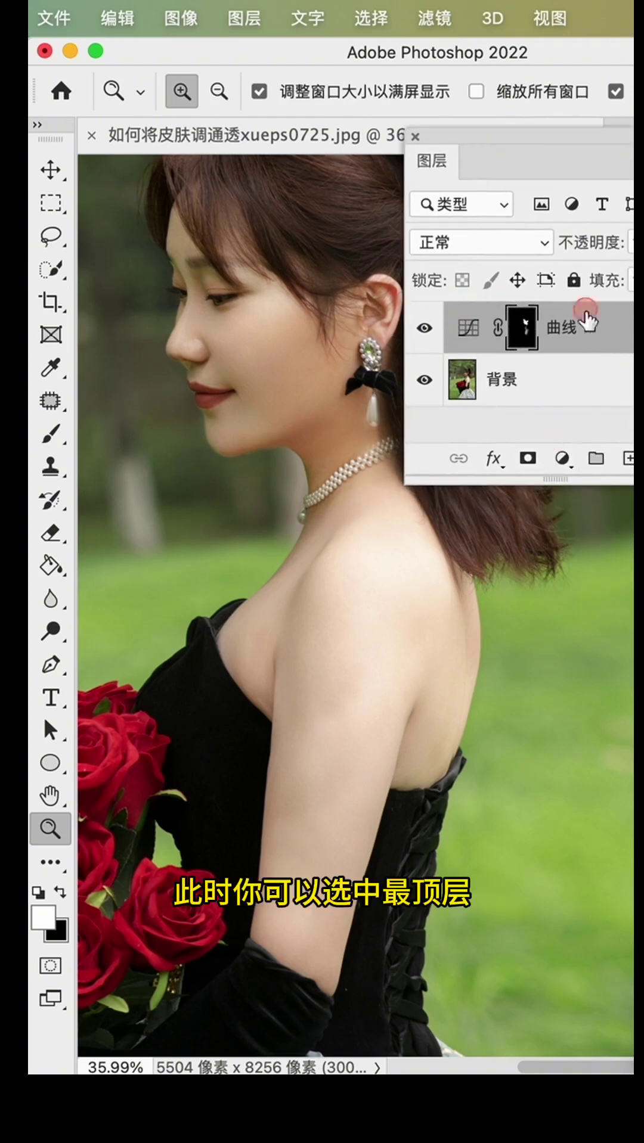
{"action": "left_click", "coordinate": [562, 459]}
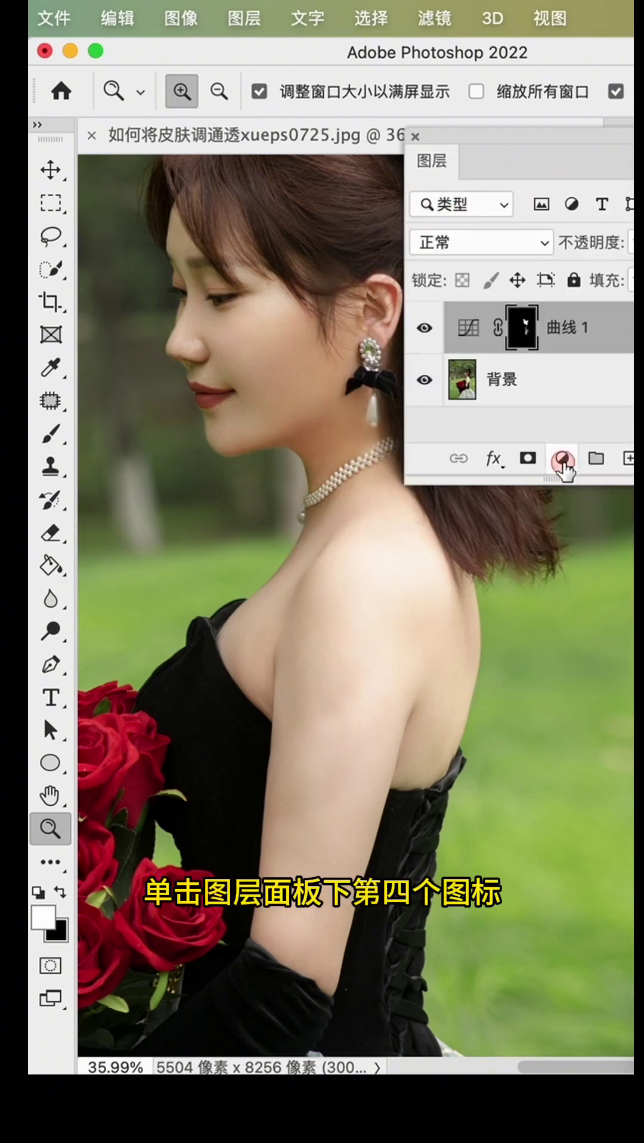
{"action": "left_click", "coordinate": [596, 1007]}
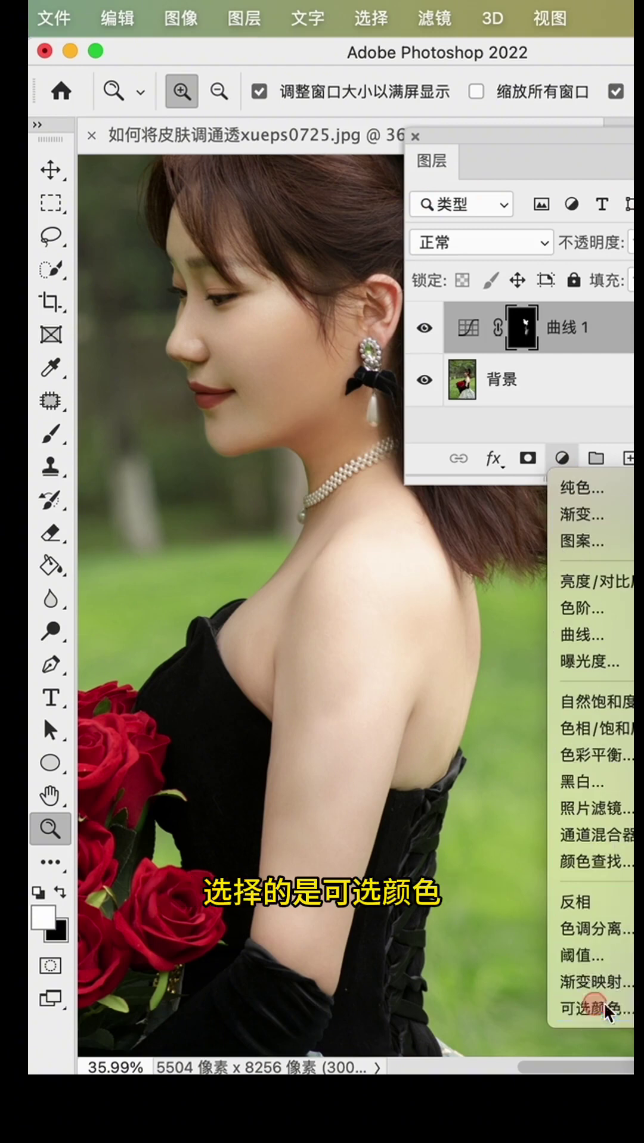
{"action": "left_click_drag", "start_coordinate": [479, 136], "coordinate": [632, 156]}
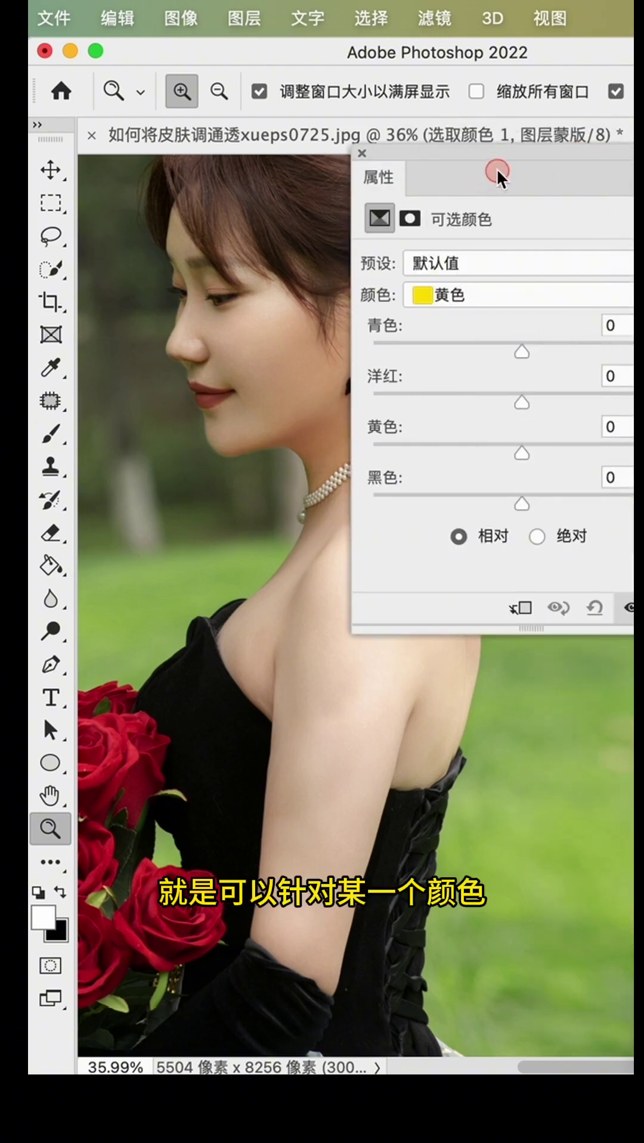
{"action": "left_click_drag", "start_coordinate": [495, 169], "coordinate": [518, 165]}
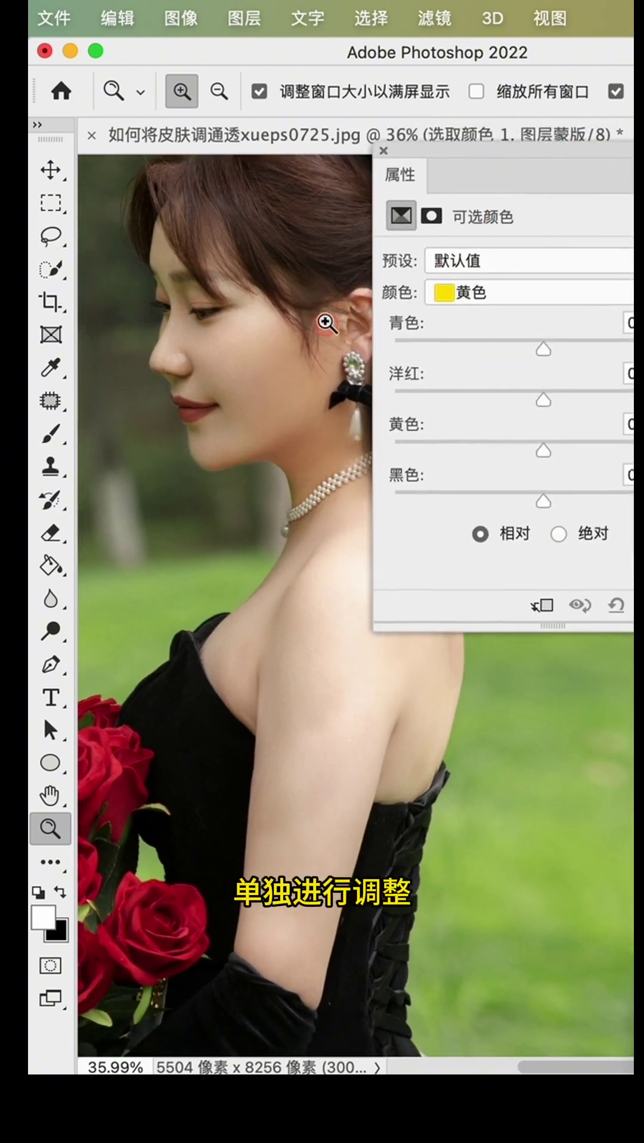
- Target the yellows in Selective Color and lower their black amount to -49%
{"action": "left_click", "coordinate": [462, 289]}
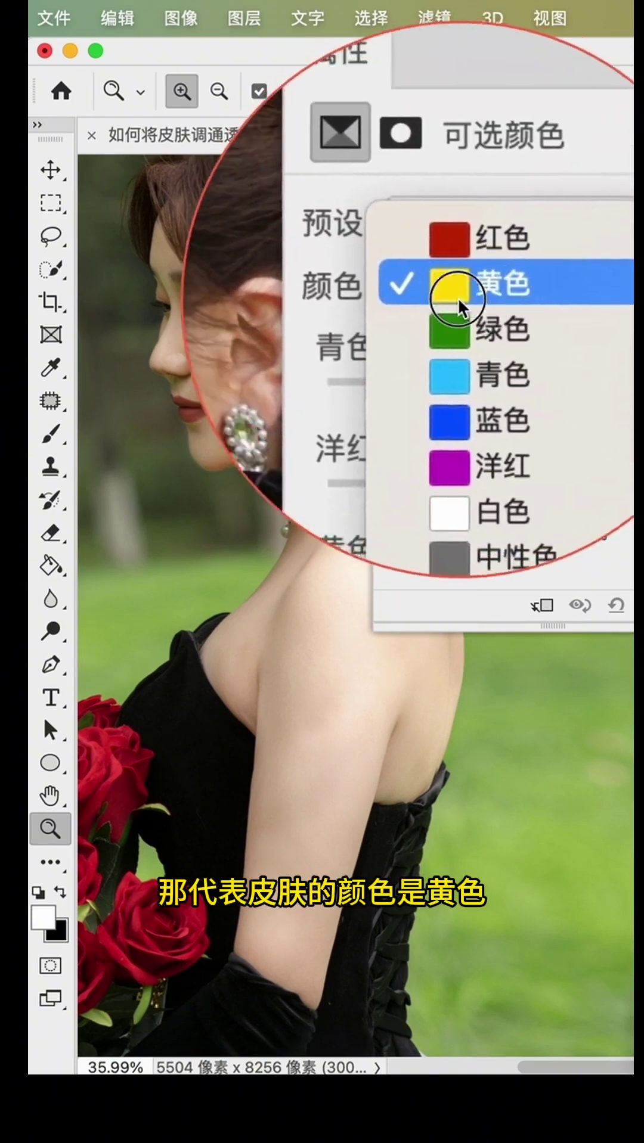
{"action": "left_click", "coordinate": [484, 285]}
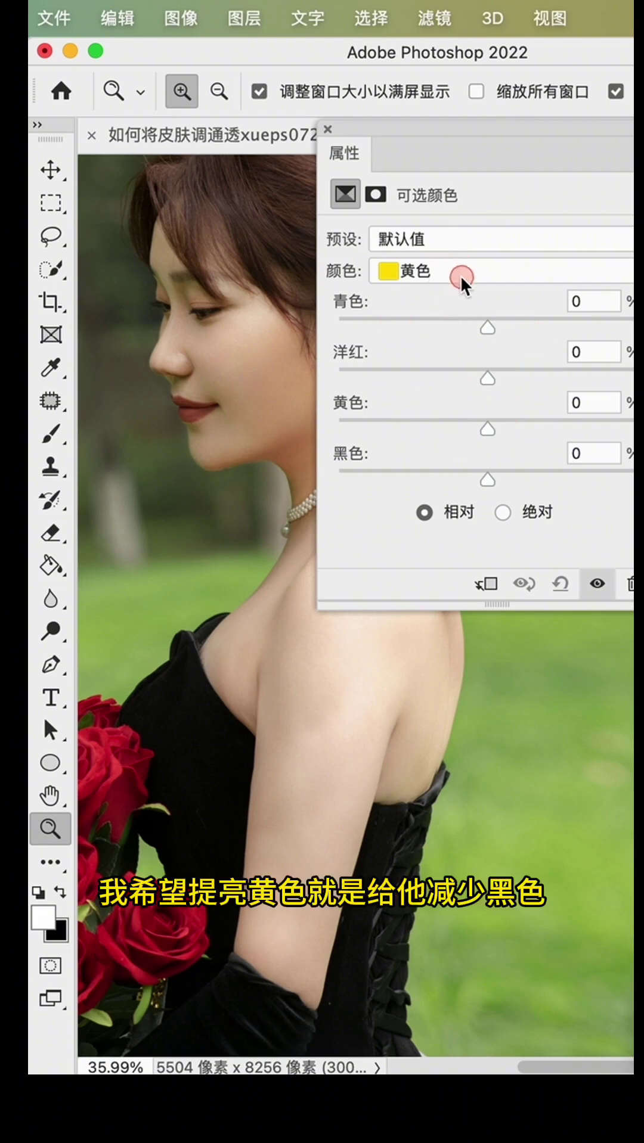
{"action": "left_click_drag", "start_coordinate": [492, 482], "coordinate": [393, 477]}
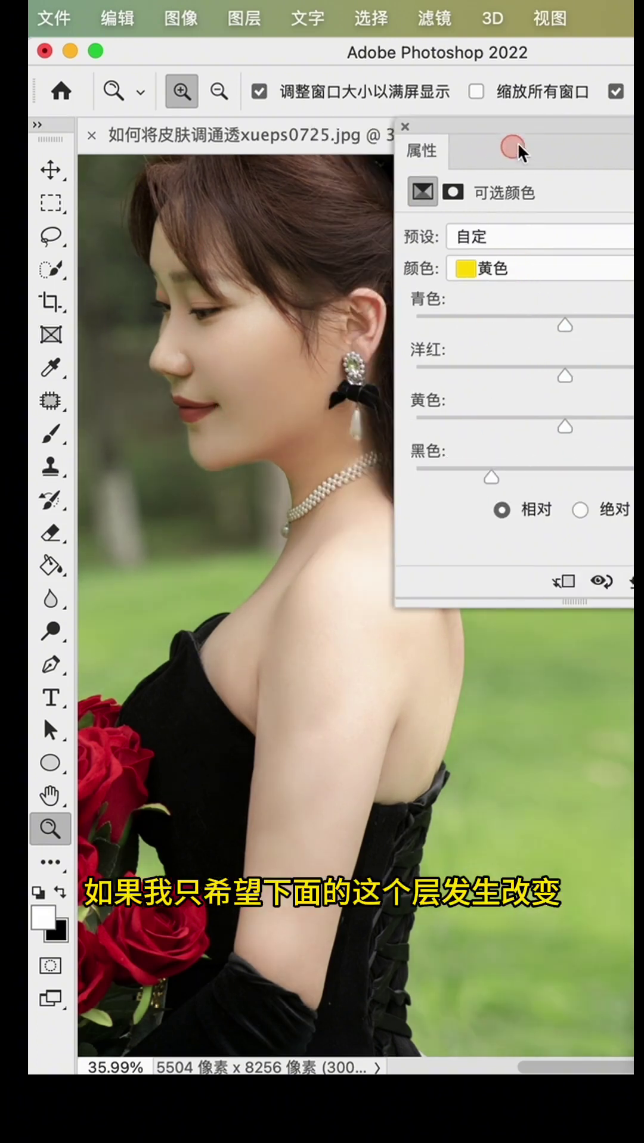
- Clip the Selective Color layer to the Curves layer below and readjust the yellows' black amount to -20%
{"action": "left_click_drag", "start_coordinate": [530, 145], "coordinate": [481, 140]}
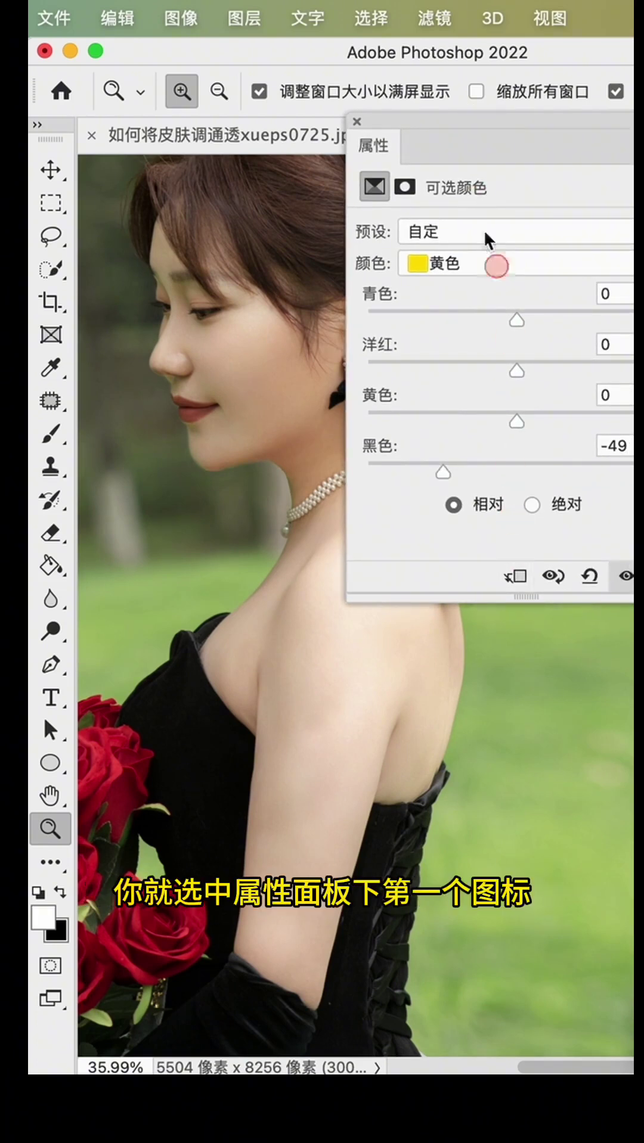
{"action": "left_click", "coordinate": [516, 575]}
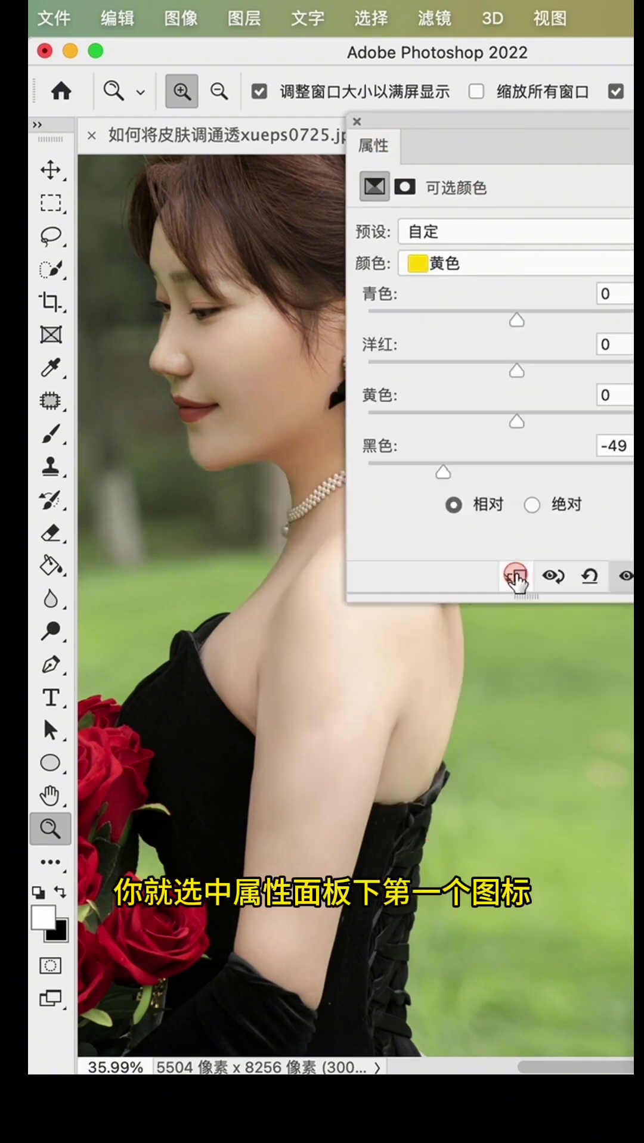
{"action": "left_click_drag", "start_coordinate": [444, 472], "coordinate": [536, 472]}
{"action": "left_click_drag", "start_coordinate": [496, 458], "coordinate": [445, 449]}
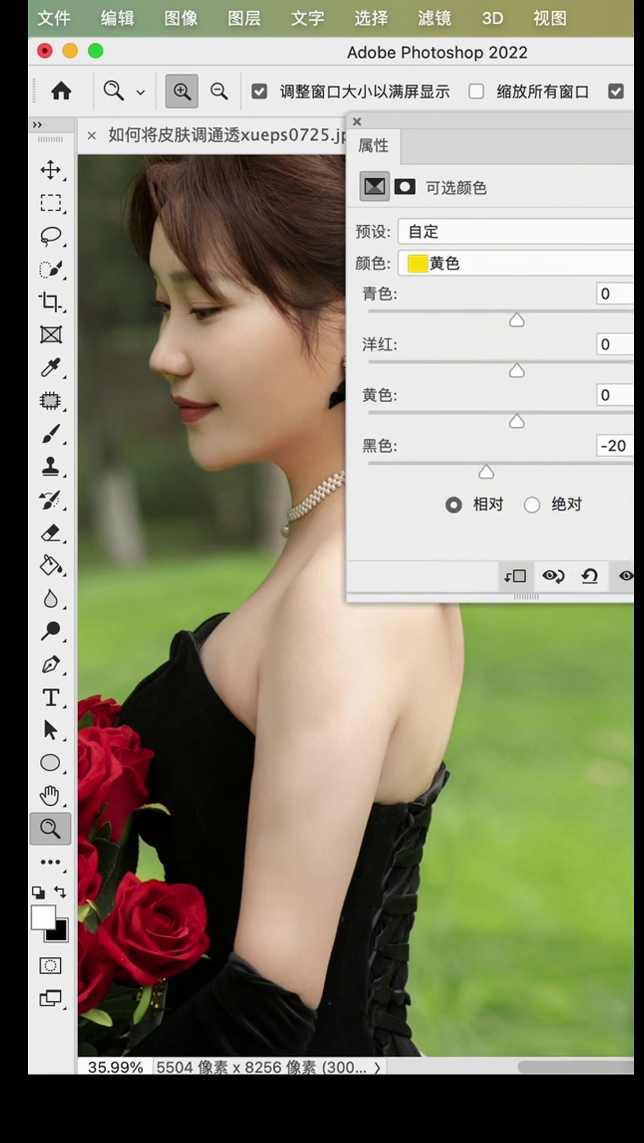
- Set the yellows' black amount to -18% and slightly lower their cyan to add a touch of red to the skin
{"action": "mouse_move", "coordinate": [489, 464]}
{"action": "left_mouse_down"}
{"action": "mouse_move", "coordinate": [501, 464]}
{"action": "mouse_move", "coordinate": [483, 471]}
{"action": "mouse_move", "coordinate": [489, 470]}
{"action": "left_mouse_up"}
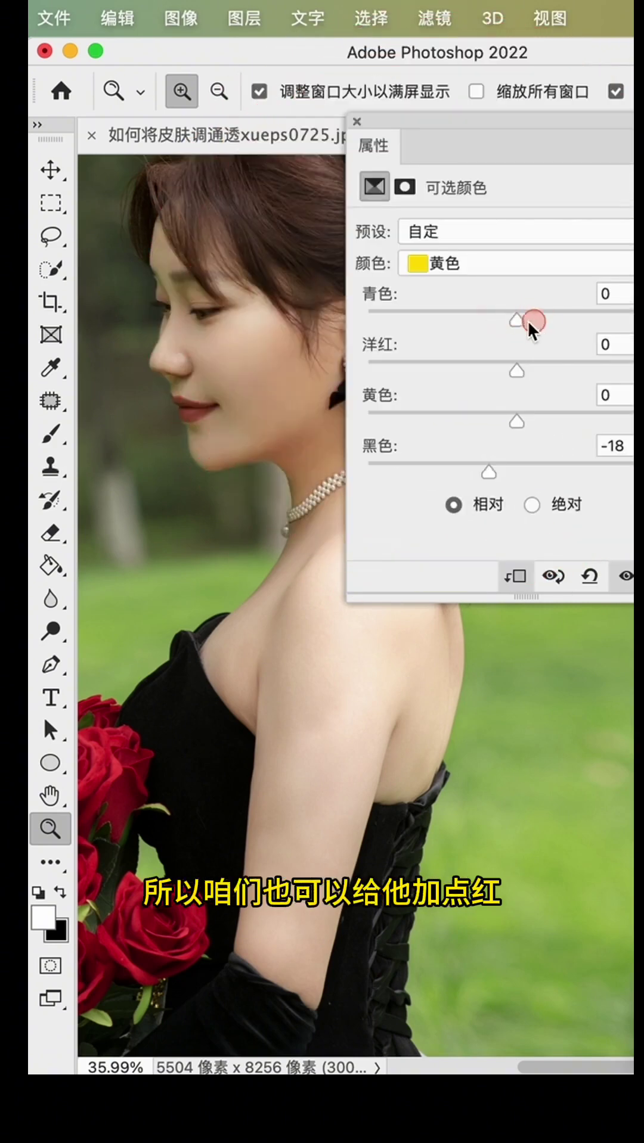
{"action": "left_click_drag", "start_coordinate": [516, 320], "coordinate": [511, 327]}
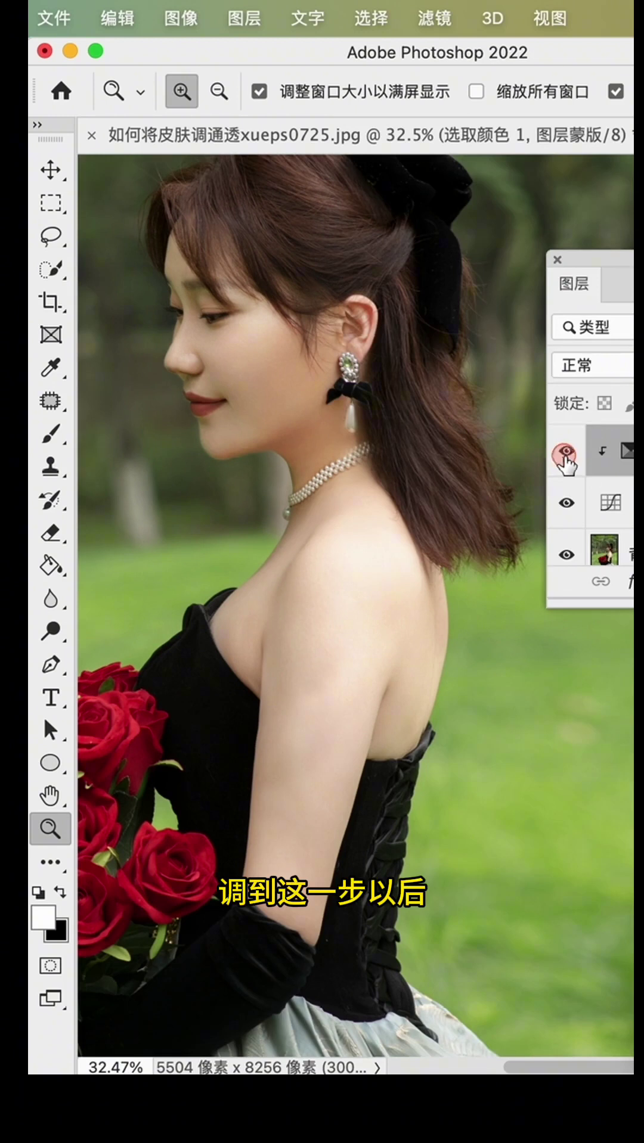
- Compare the skin with the Selective Color layer hidden and shown, checking the saturation of the face and shoulder
{"action": "left_click", "coordinate": [564, 454]}
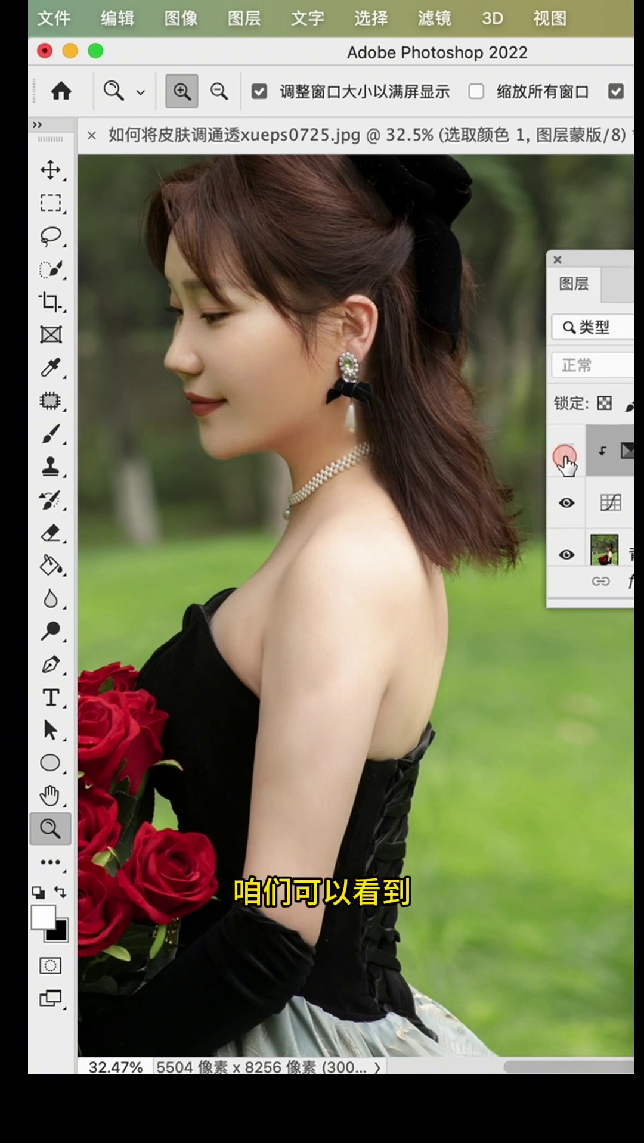
{"action": "left_click", "coordinate": [565, 454]}
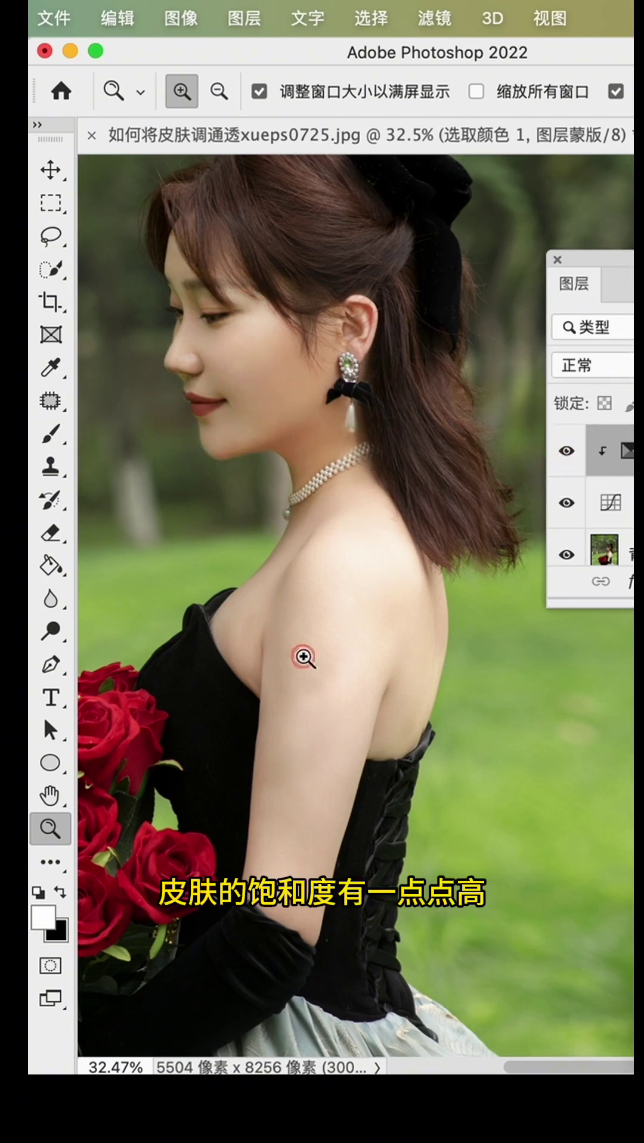
{"action": "left_click", "coordinate": [281, 343]}
{"action": "left_click_drag", "start_coordinate": [292, 328], "coordinate": [329, 333]}
{"action": "left_click", "coordinate": [368, 311]}
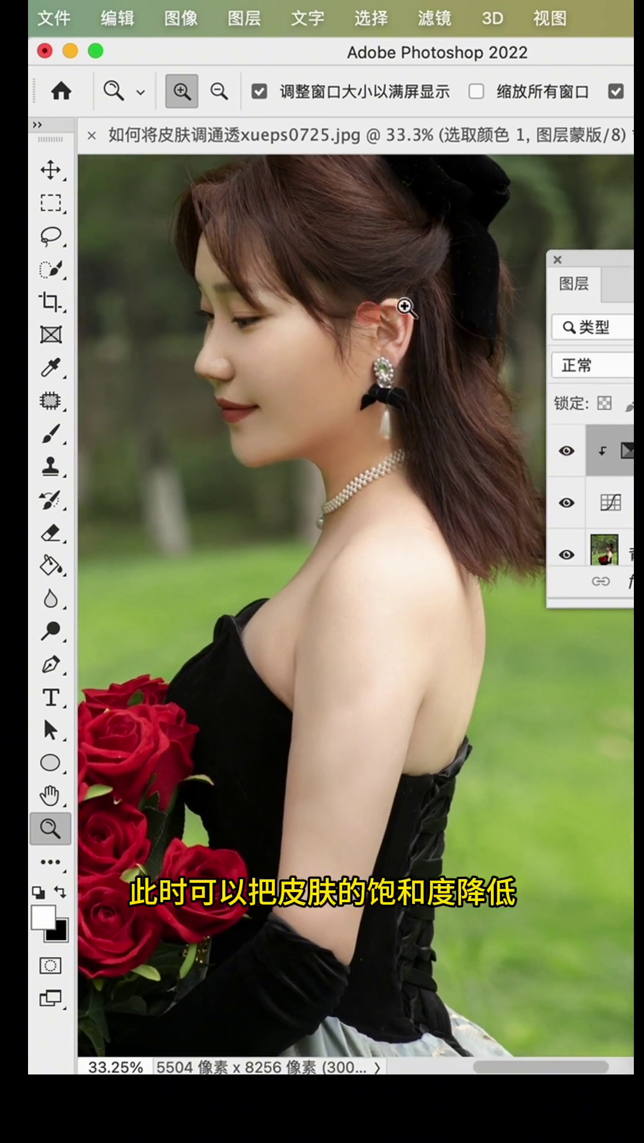
- Select the woman's face, neck, shoulder and arm skin on the background layer with the Quick Selection tool
{"action": "mouse_move", "coordinate": [598, 274]}
{"action": "left_mouse_down"}
{"action": "mouse_move", "coordinate": [427, 242]}
{"action": "mouse_move", "coordinate": [499, 174]}
{"action": "left_mouse_up"}
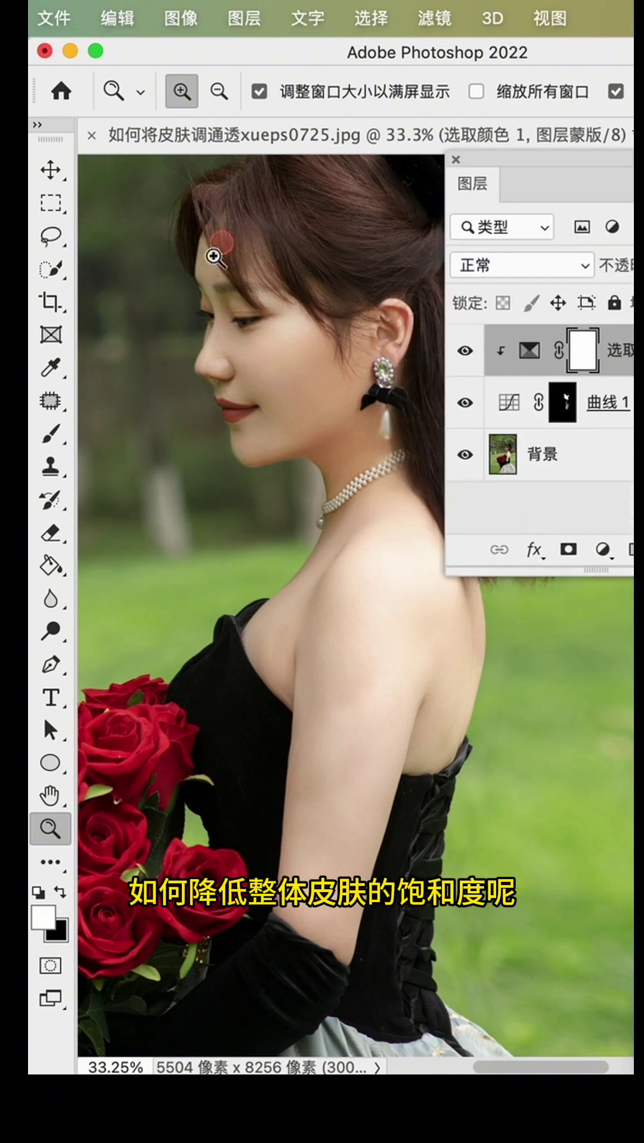
{"action": "left_click", "coordinate": [423, 413]}
{"action": "left_click", "coordinate": [581, 458]}
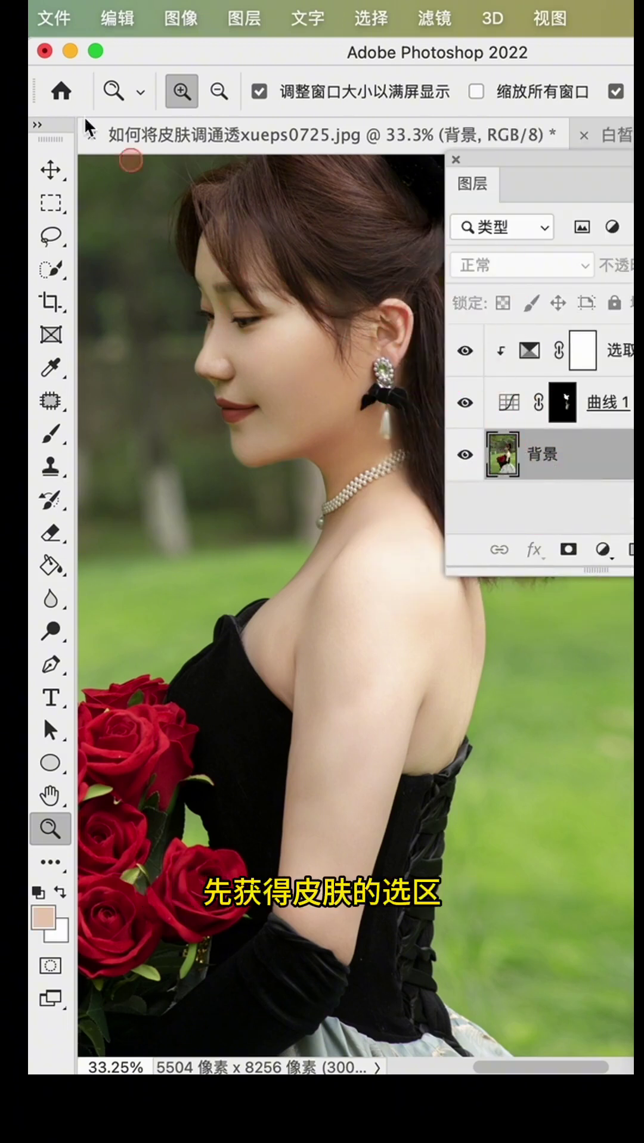
{"action": "mouse_move", "coordinate": [50, 267]}
{"action": "left_mouse_down"}
{"action": "mouse_move", "coordinate": [167, 272]}
{"action": "mouse_move", "coordinate": [161, 290]}
{"action": "left_mouse_up"}
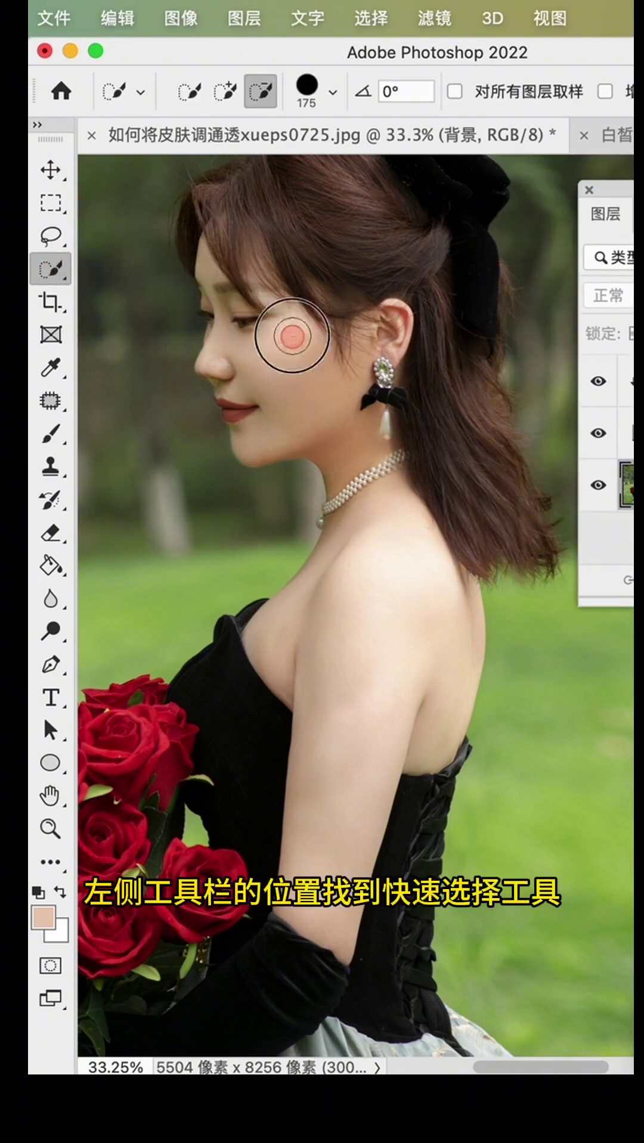
{"action": "mouse_move", "coordinate": [292, 335]}
{"action": "left_mouse_down"}
{"action": "mouse_move", "coordinate": [268, 358]}
{"action": "mouse_move", "coordinate": [230, 376]}
{"action": "mouse_move", "coordinate": [311, 394]}
{"action": "mouse_move", "coordinate": [378, 613]}
{"action": "mouse_move", "coordinate": [395, 523]}
{"action": "mouse_move", "coordinate": [308, 341]}
{"action": "left_mouse_up"}
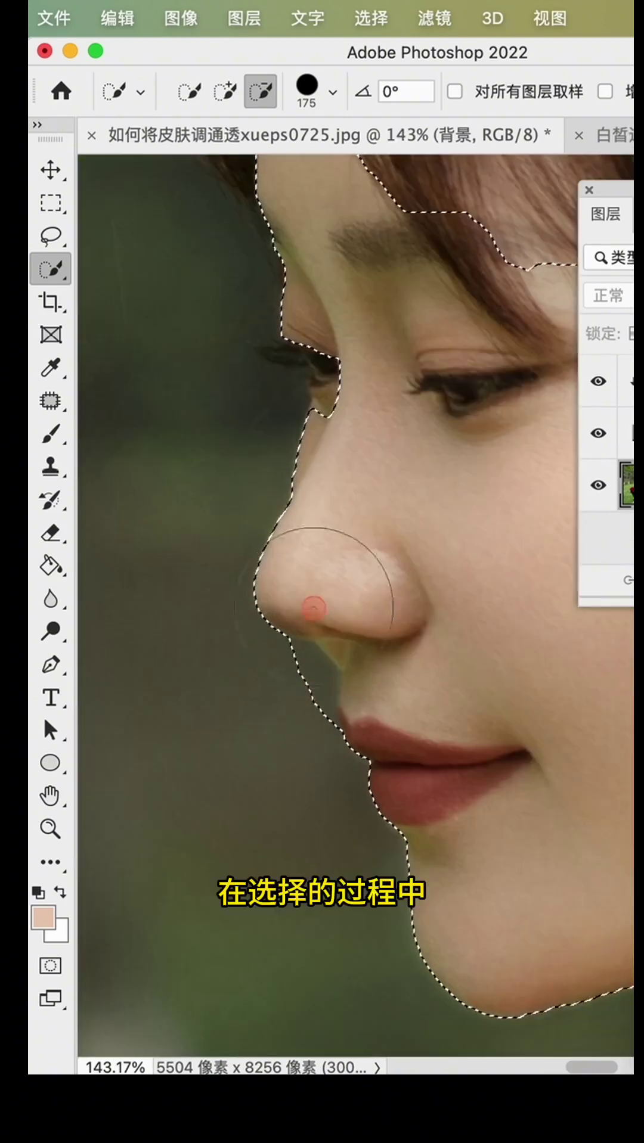
- Reduce the selection brush to 60 and correct the edge between nose and lips, subtracting background and adding back the missing skin
{"action": "key", "text": "bracketleft"}
{"action": "key", "text": "bracketleft"}
{"action": "key", "text": "bracketleft"}
{"action": "key", "text": "bracketleft"}
{"action": "key", "text": "bracketleft"}
{"action": "key", "text": "bracketleft"}
{"action": "key", "text": "bracketleft"}
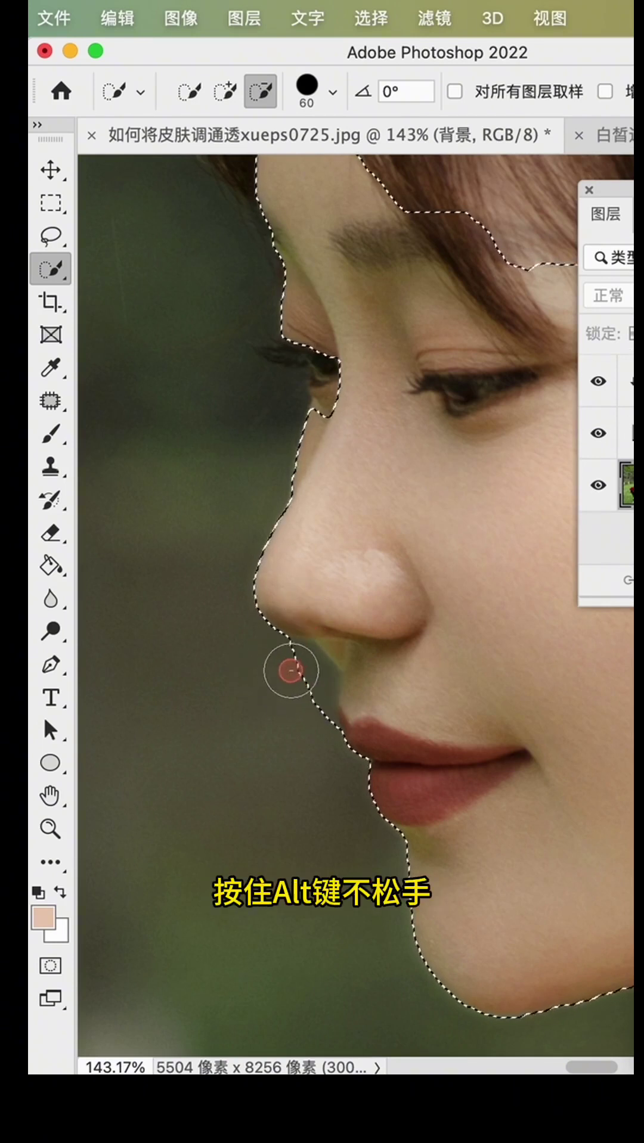
{"action": "left_click", "coordinate": [291, 669], "text": "alt"}
{"action": "left_click", "coordinate": [302, 696], "text": "alt"}
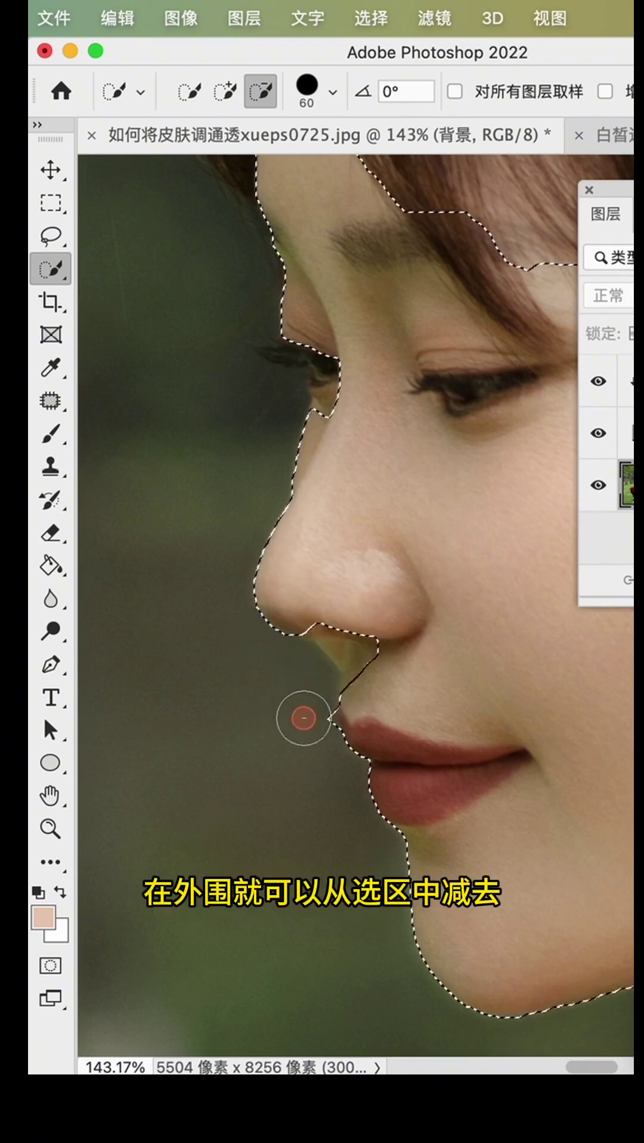
{"action": "left_click", "coordinate": [312, 737], "text": "alt"}
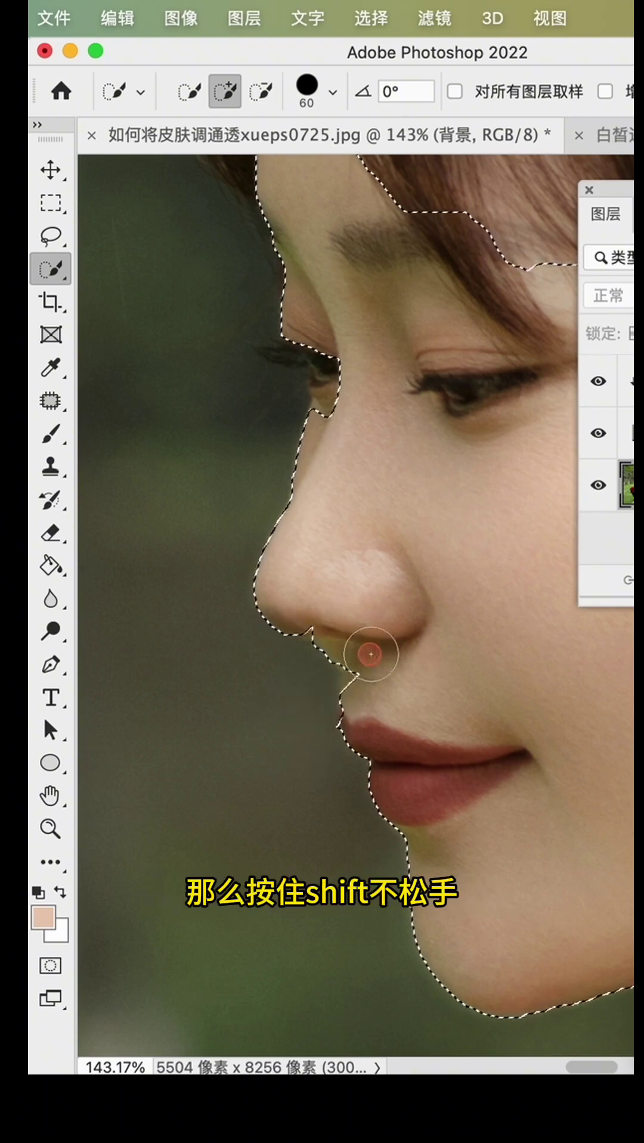
{"action": "left_click_drag", "start_coordinate": [370, 656], "coordinate": [370, 703], "text": "shift"}
- Add a Black & White adjustment layer above the topmost Selective Color layer, masked by the skin selection
{"action": "scroll", "coordinate": [370, 703], "scroll_direction": "down", "scroll_amount": 5}
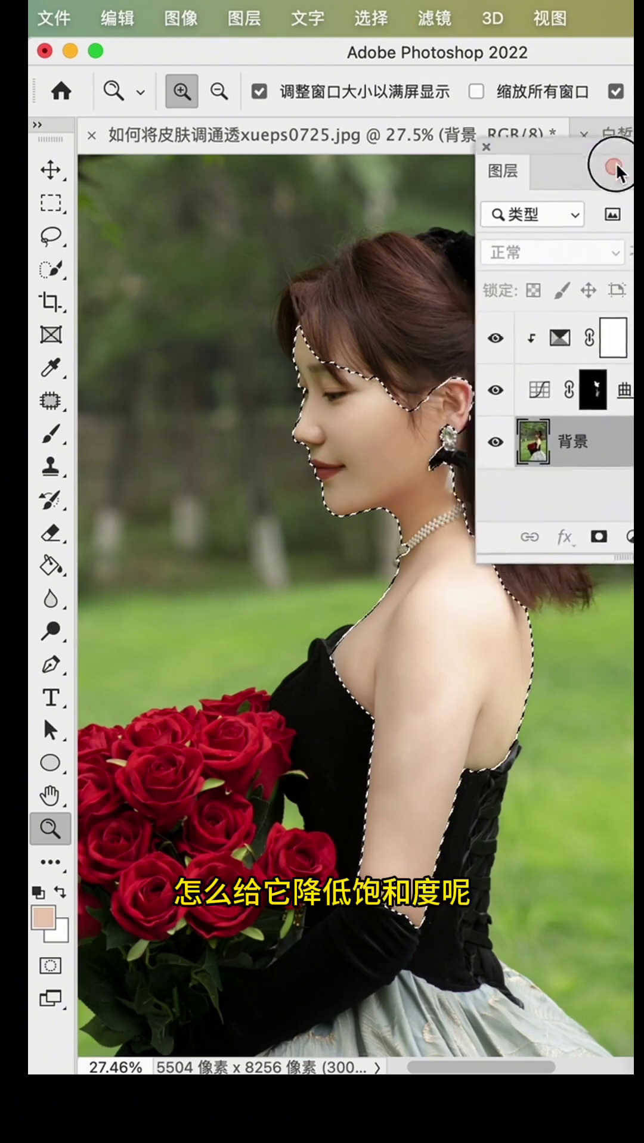
{"action": "left_click_drag", "start_coordinate": [418, 333], "coordinate": [367, 288]}
{"action": "left_click", "coordinate": [453, 307]}
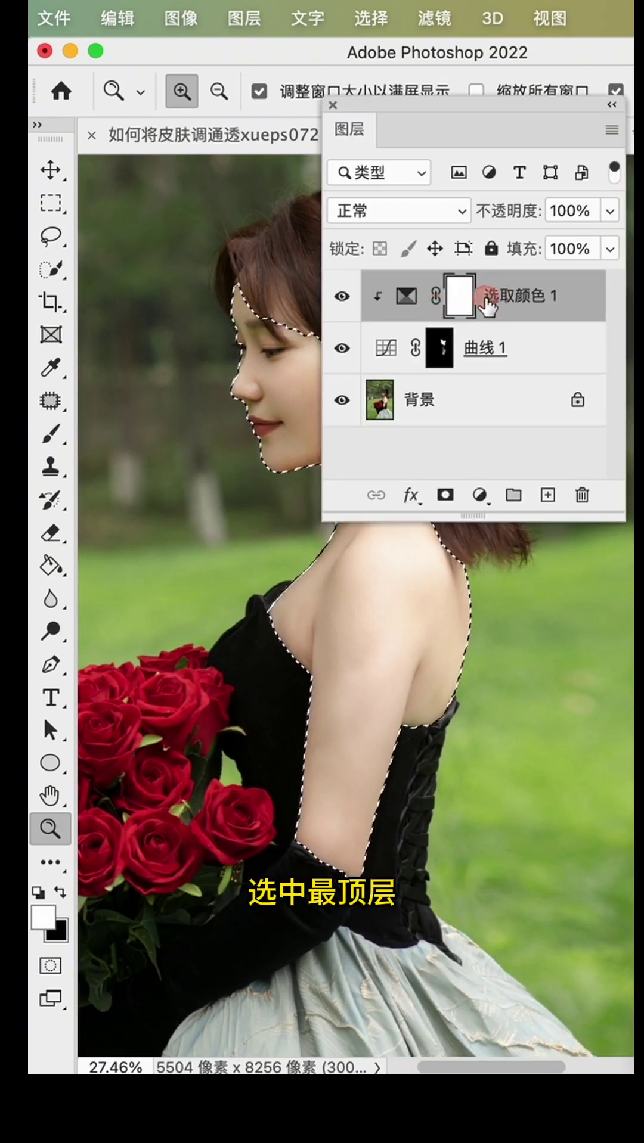
{"action": "left_click", "coordinate": [480, 495]}
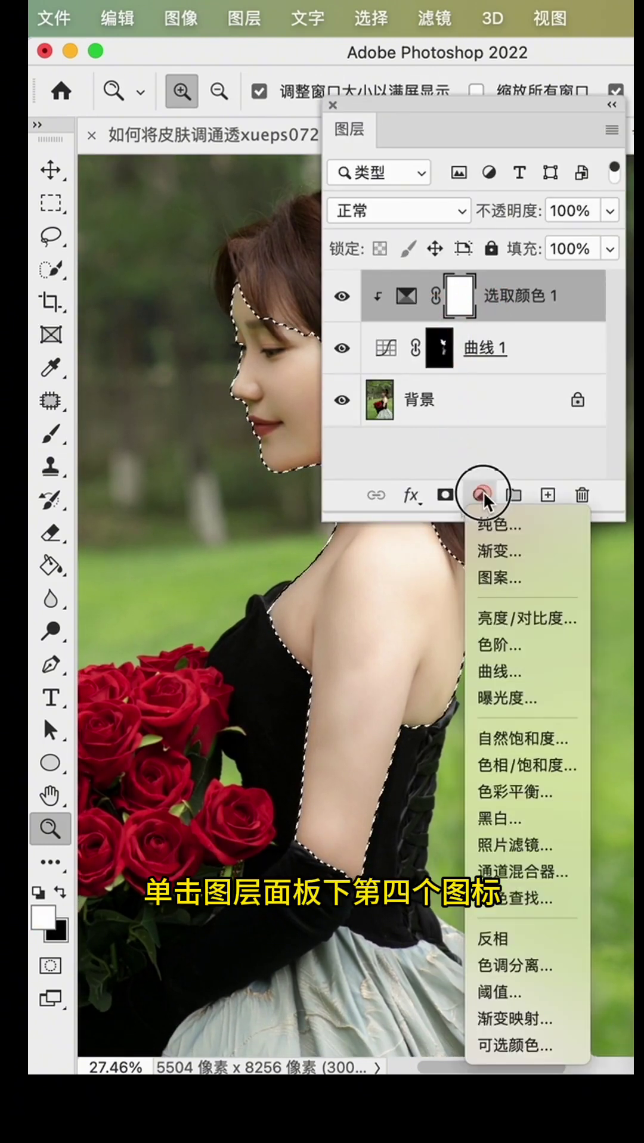
{"action": "left_click", "coordinate": [531, 817]}
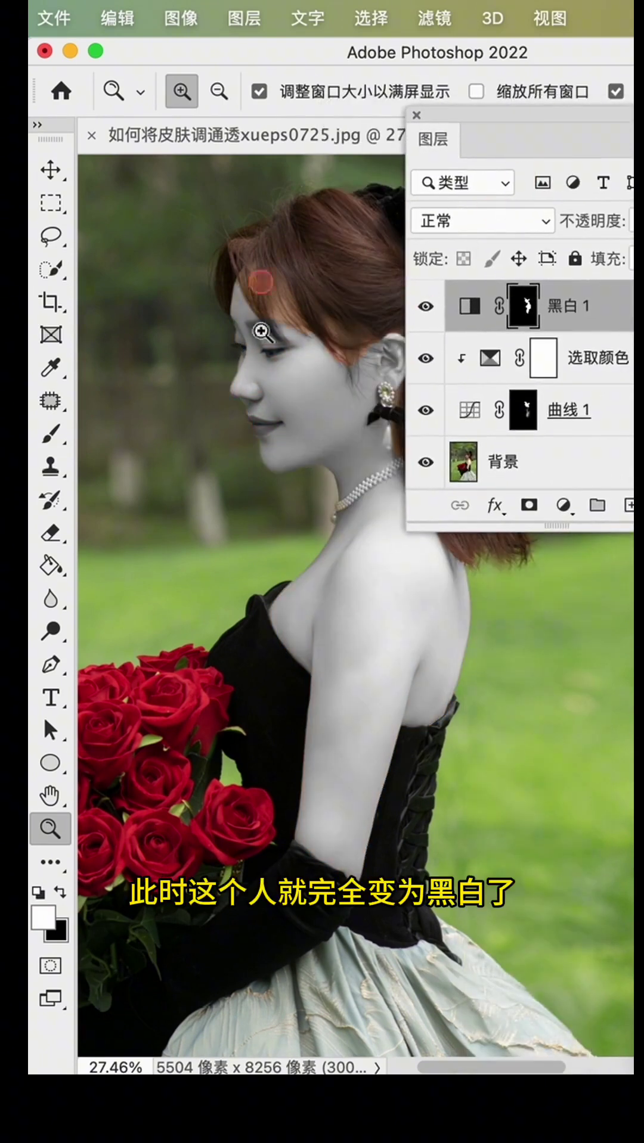
- Lower the Black & White layer's opacity to 15% to reduce the skin's saturation
{"action": "left_click", "coordinate": [519, 219]}
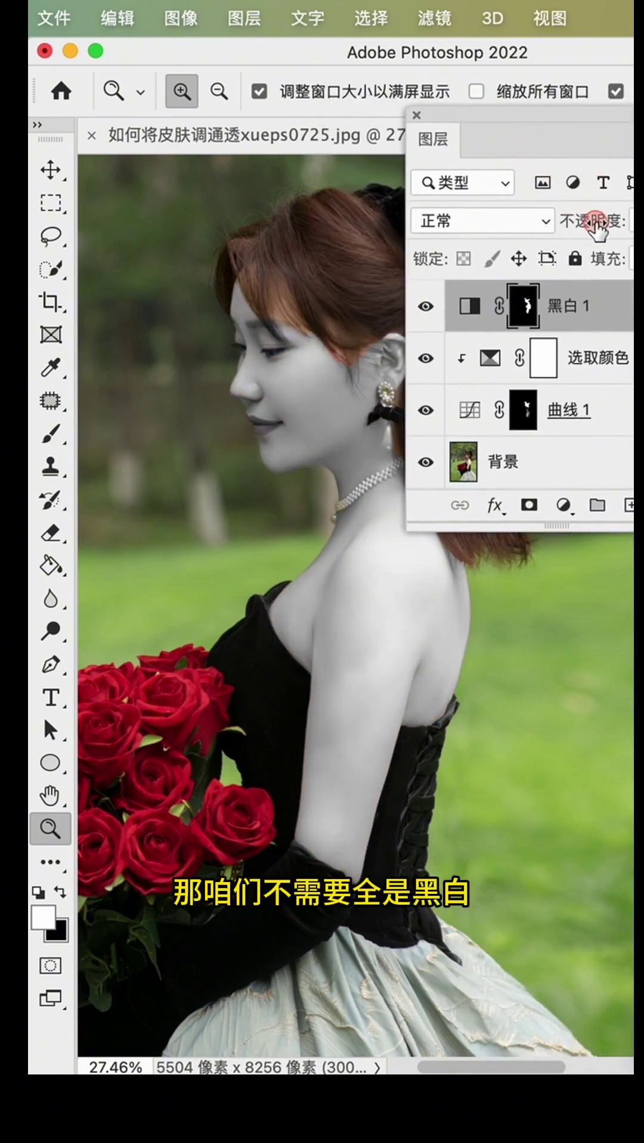
{"action": "left_click_drag", "start_coordinate": [596, 226], "coordinate": [593, 225]}
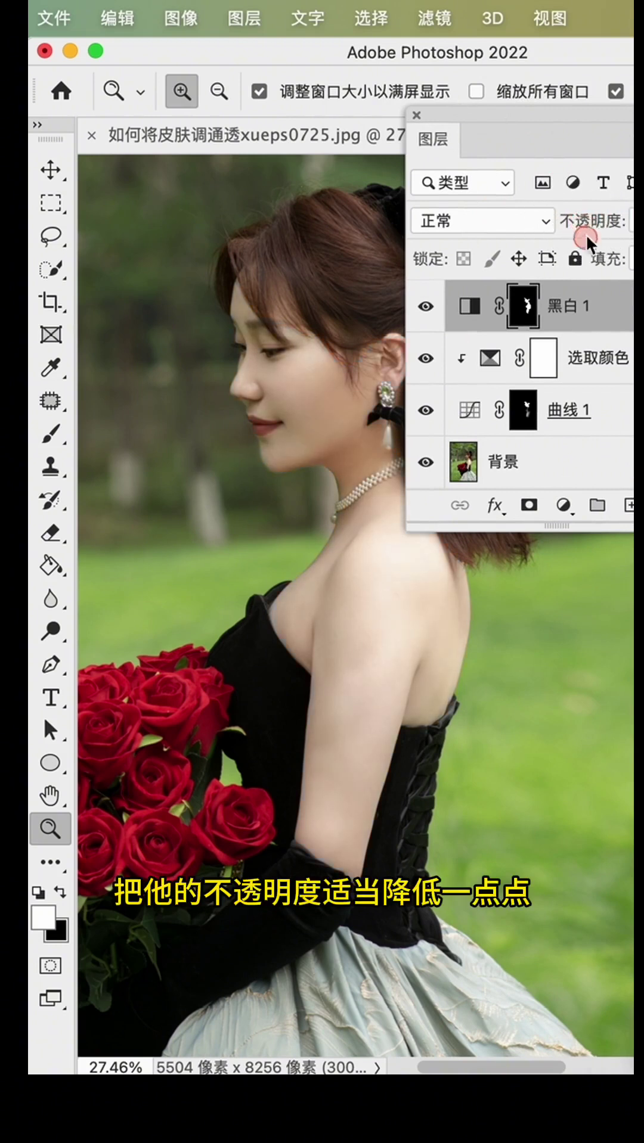
{"action": "left_click_drag", "start_coordinate": [580, 159], "coordinate": [544, 153]}
{"action": "left_click_drag", "start_coordinate": [557, 223], "coordinate": [562, 225]}
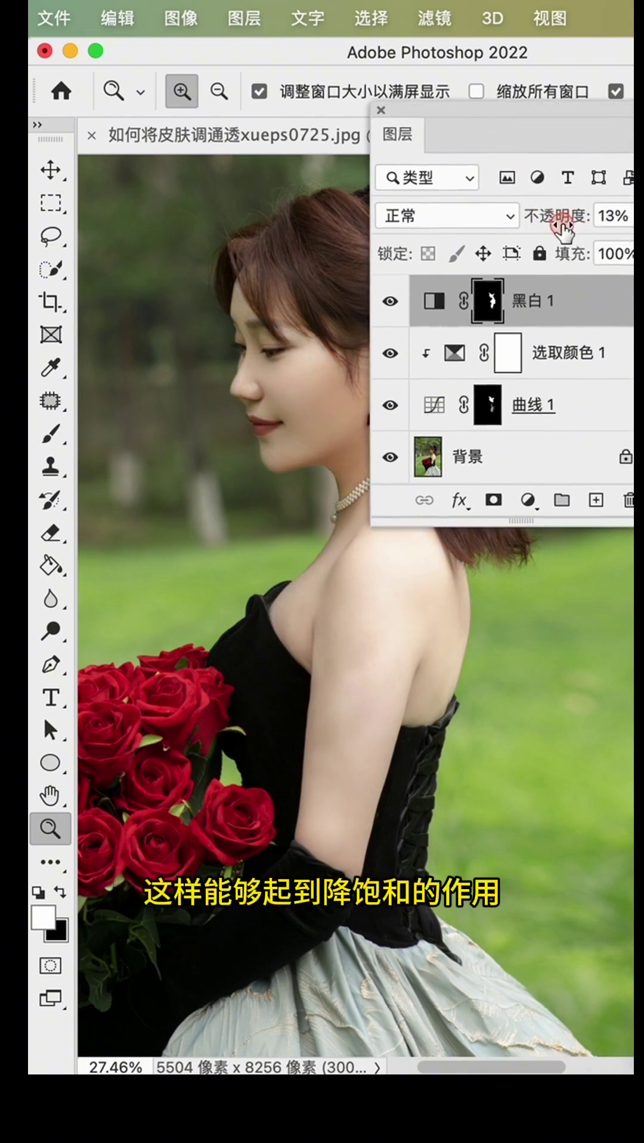
{"action": "left_click", "coordinate": [615, 215]}
{"action": "key", "text": "BackSpace"}
{"action": "type", "text": "5"}
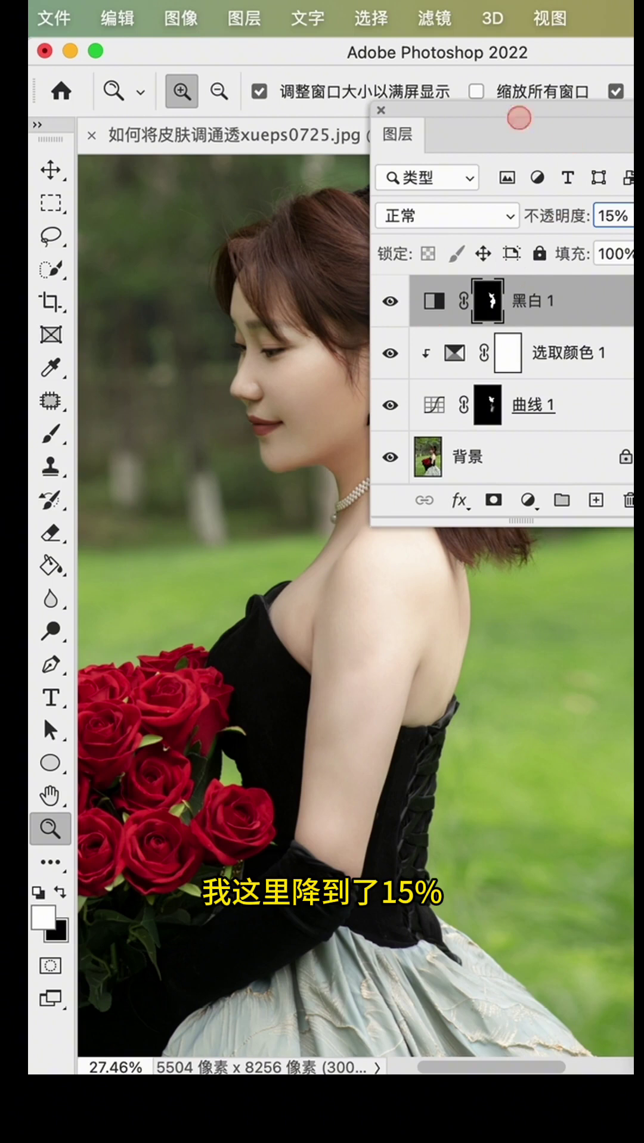
- Compare the portrait with the Black & White layer hidden and shown
{"action": "left_click_drag", "start_coordinate": [518, 117], "coordinate": [607, 125]}
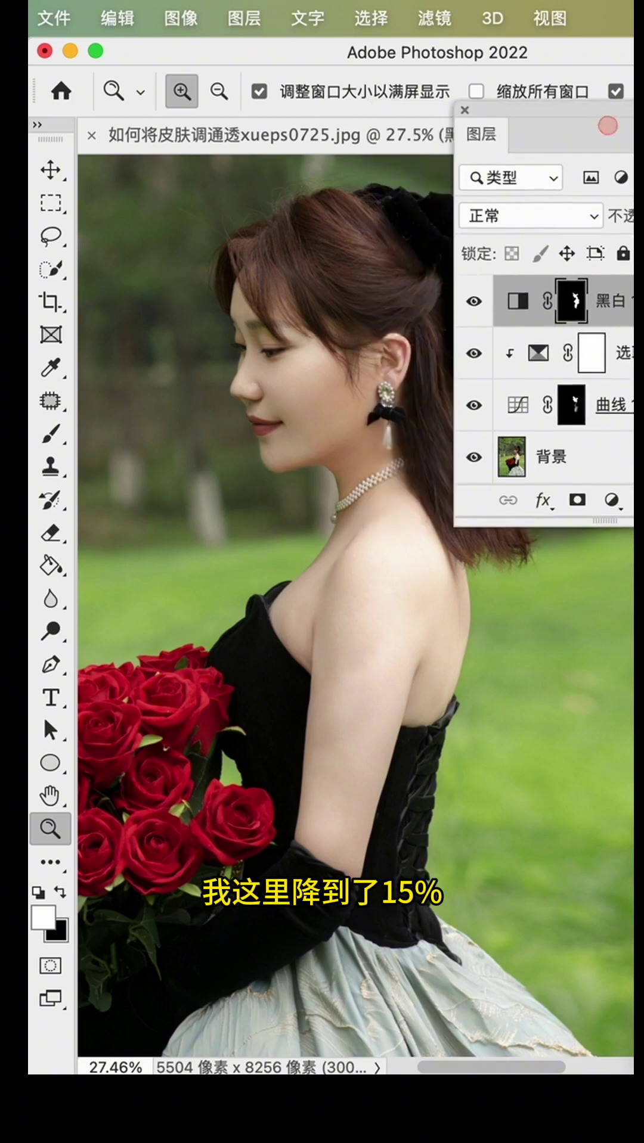
{"action": "left_click", "coordinate": [470, 300]}
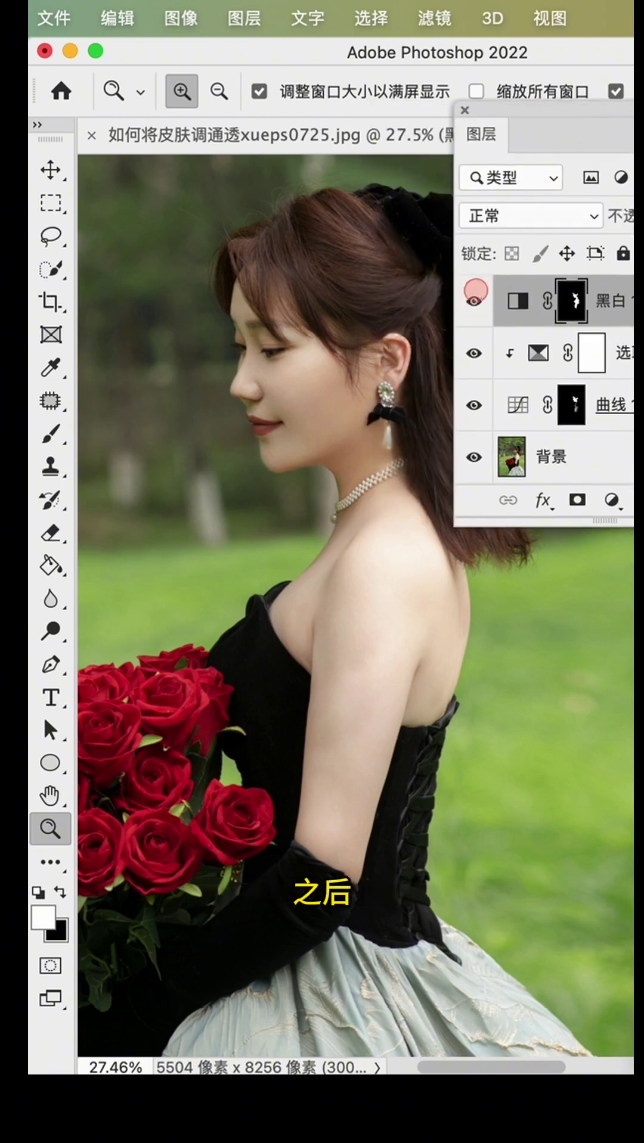
{"action": "left_click", "coordinate": [472, 301]}
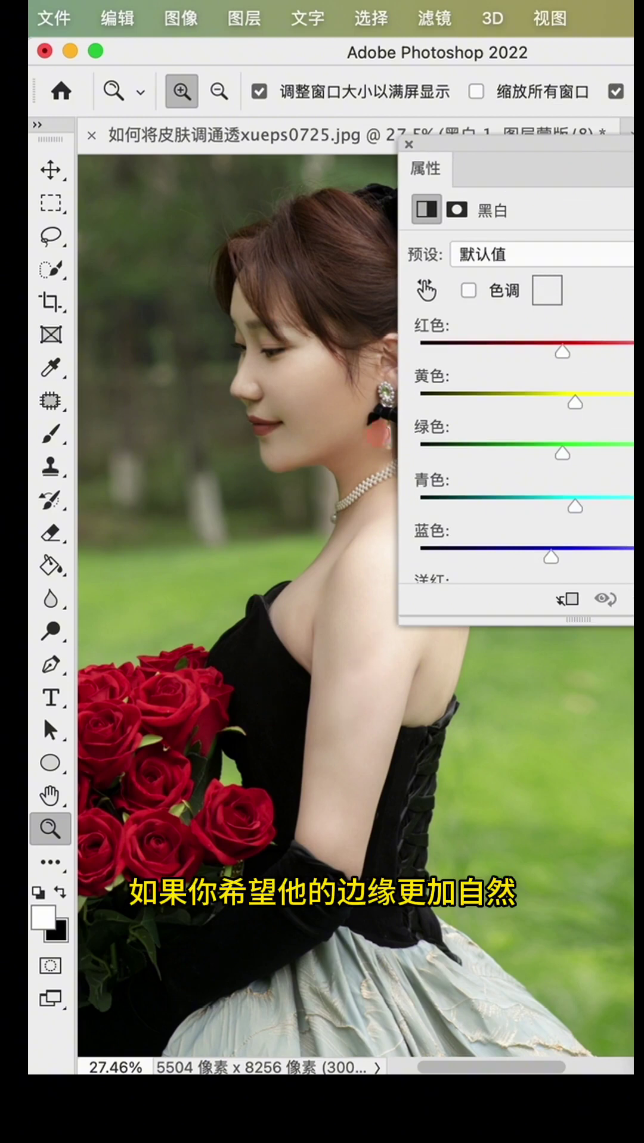
- Feather the Black & White layer's mask slightly so the edge of the desaturated skin blends naturally
{"action": "left_click_drag", "start_coordinate": [558, 140], "coordinate": [493, 146]}
{"action": "left_click", "coordinate": [395, 214]}
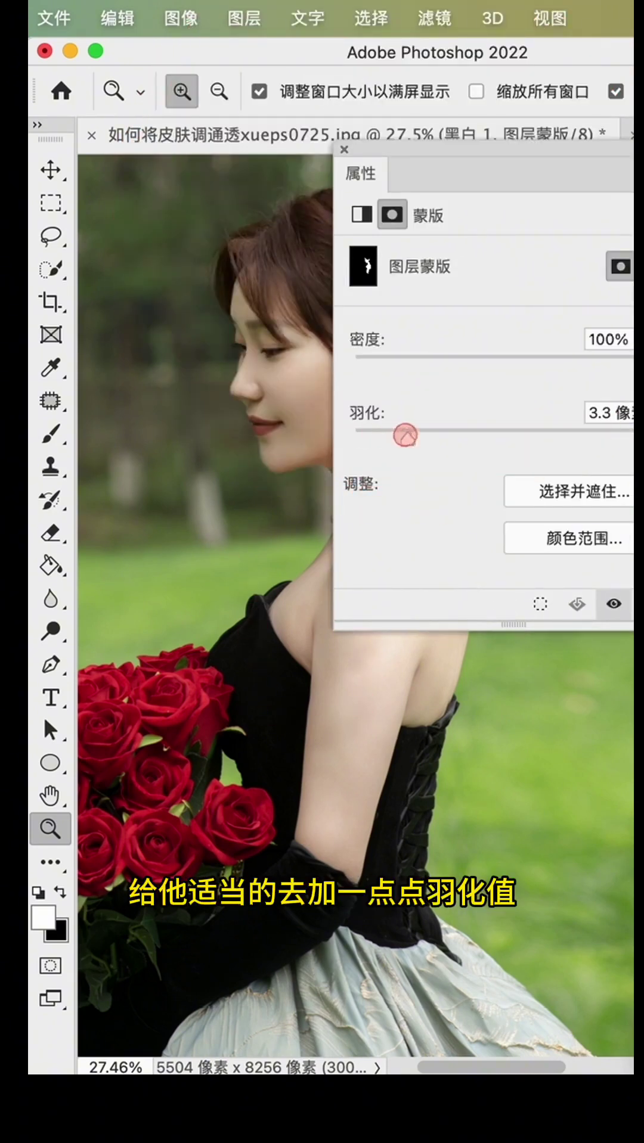
{"action": "left_click_drag", "start_coordinate": [433, 433], "coordinate": [450, 432]}
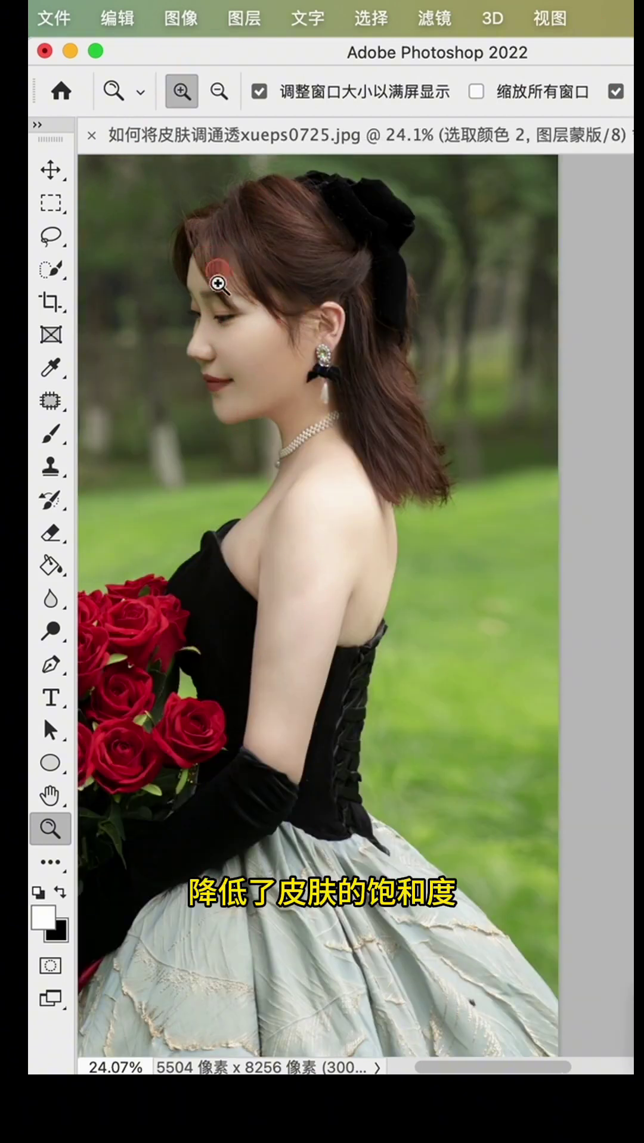
- Stamp all visible layers into a new merged layer above the Black & White layer
{"action": "left_click_drag", "start_coordinate": [218, 284], "coordinate": [338, 441]}
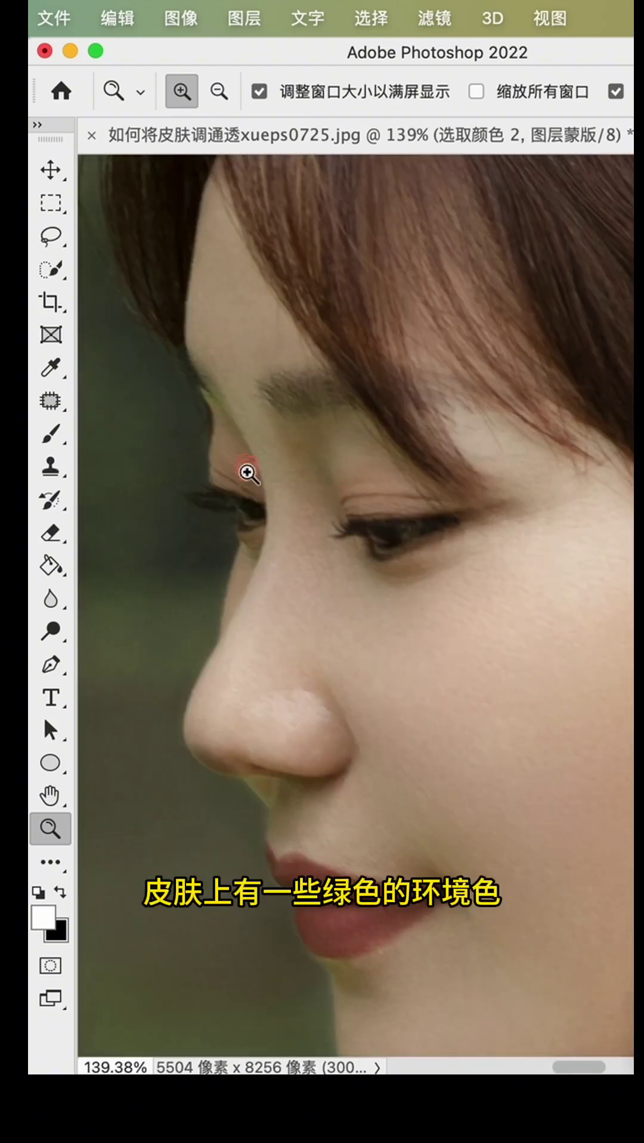
{"action": "left_click_drag", "start_coordinate": [346, 638], "coordinate": [320, 582]}
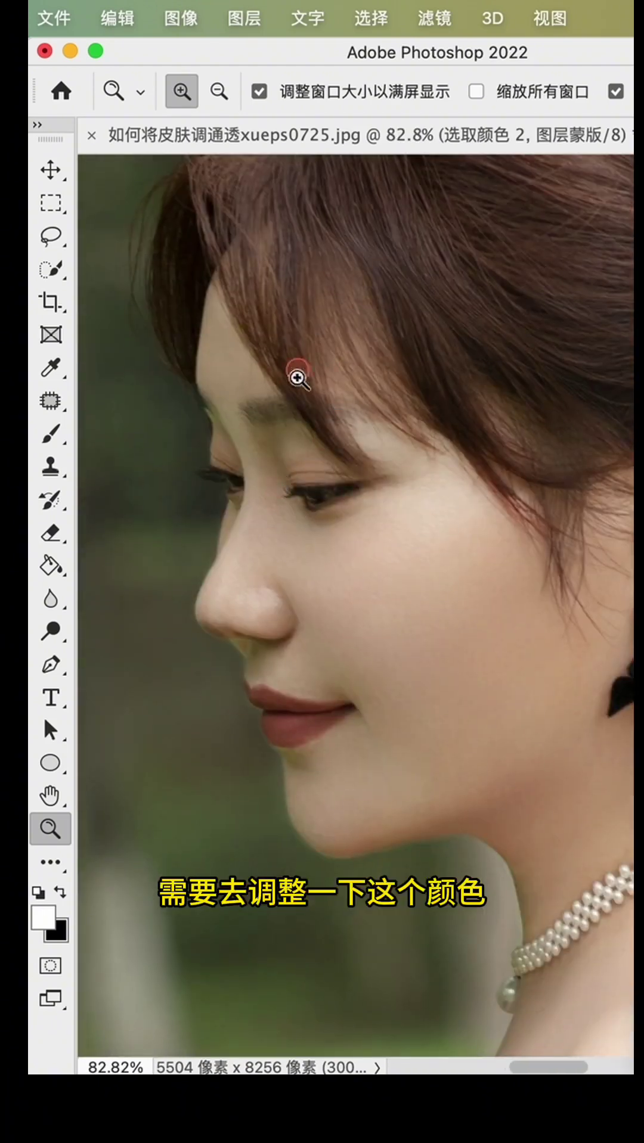
{"action": "key", "text": "F7"}
{"action": "left_click", "coordinate": [560, 398]}
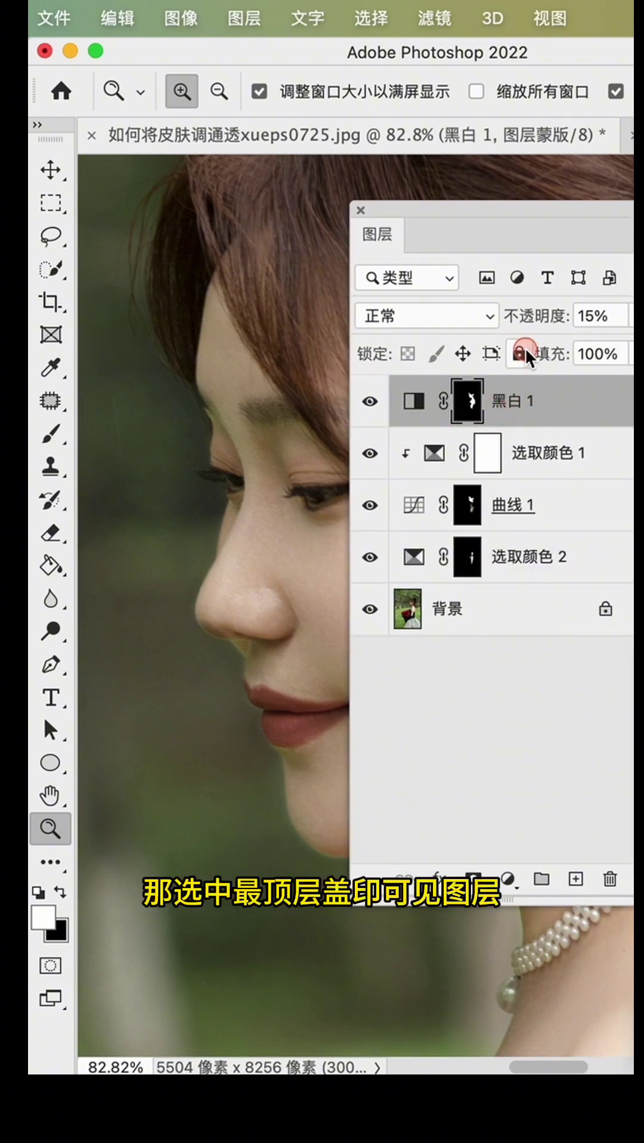
{"action": "key", "text": "ctrl+alt+shift+e"}
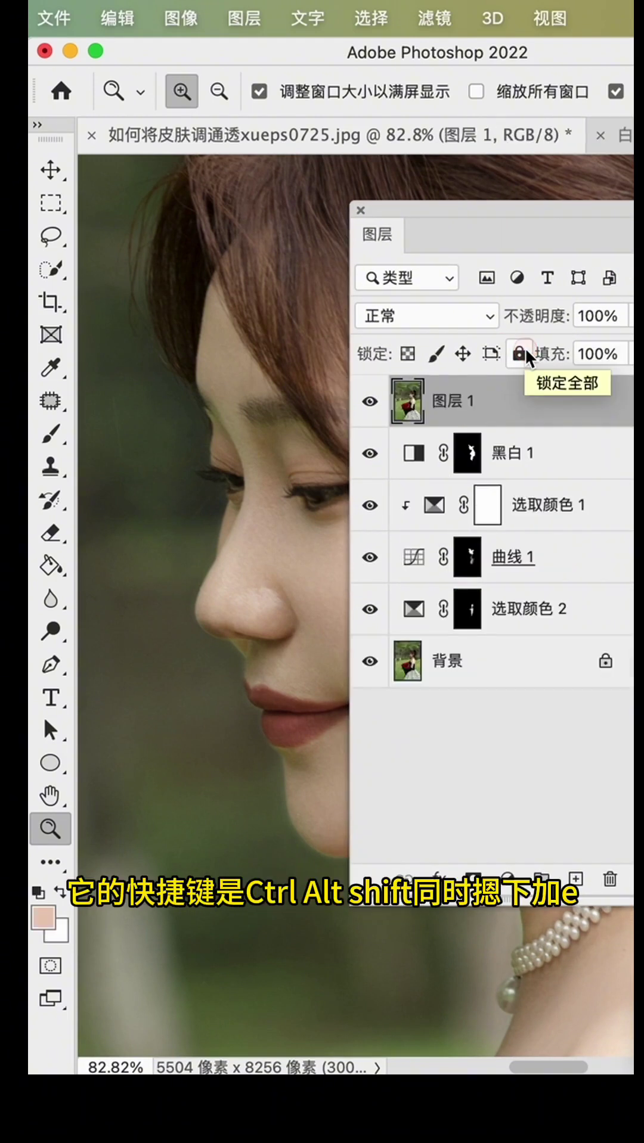
- Create a blank layer above the merged layer and set its blend mode to Color
{"action": "left_click", "coordinate": [538, 810]}
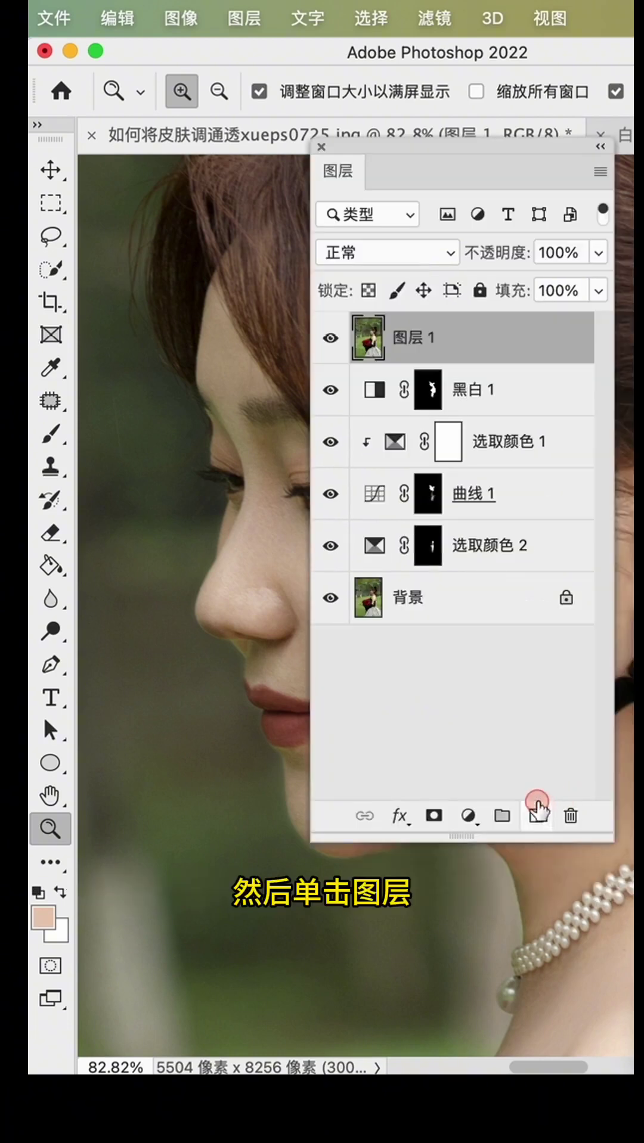
{"action": "left_click", "coordinate": [537, 815]}
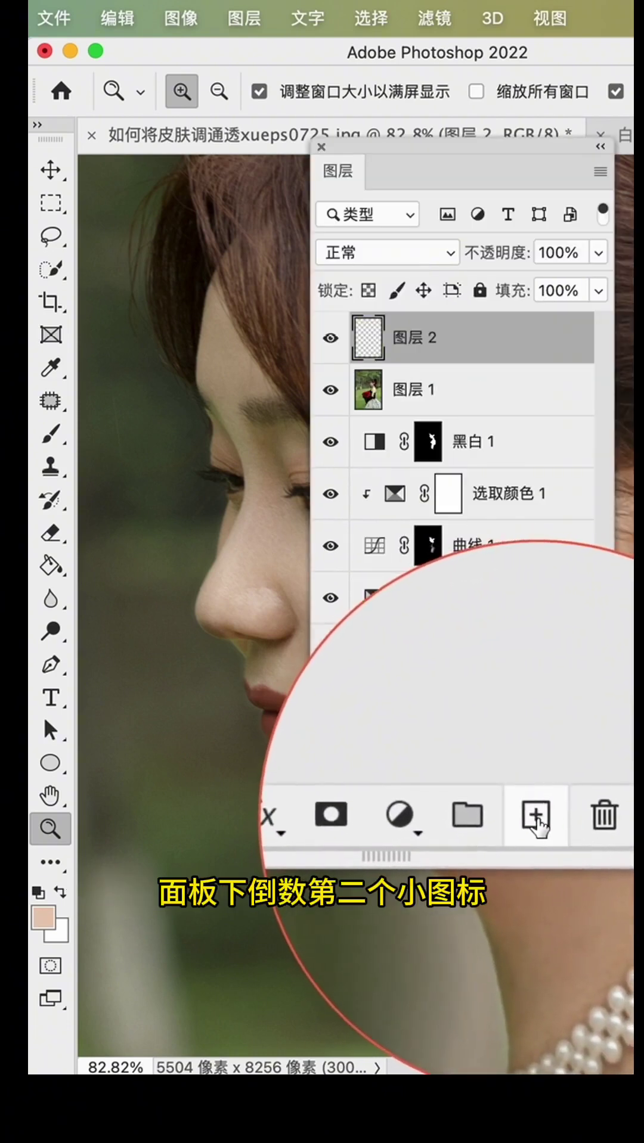
{"action": "left_click", "coordinate": [380, 243]}
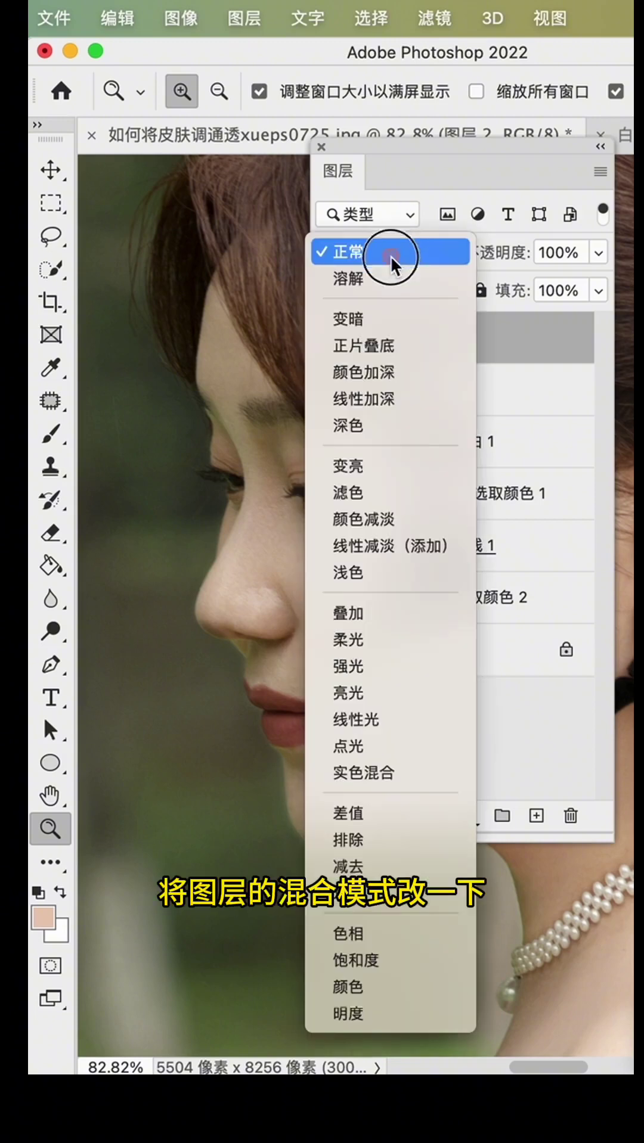
{"action": "left_click", "coordinate": [398, 989]}
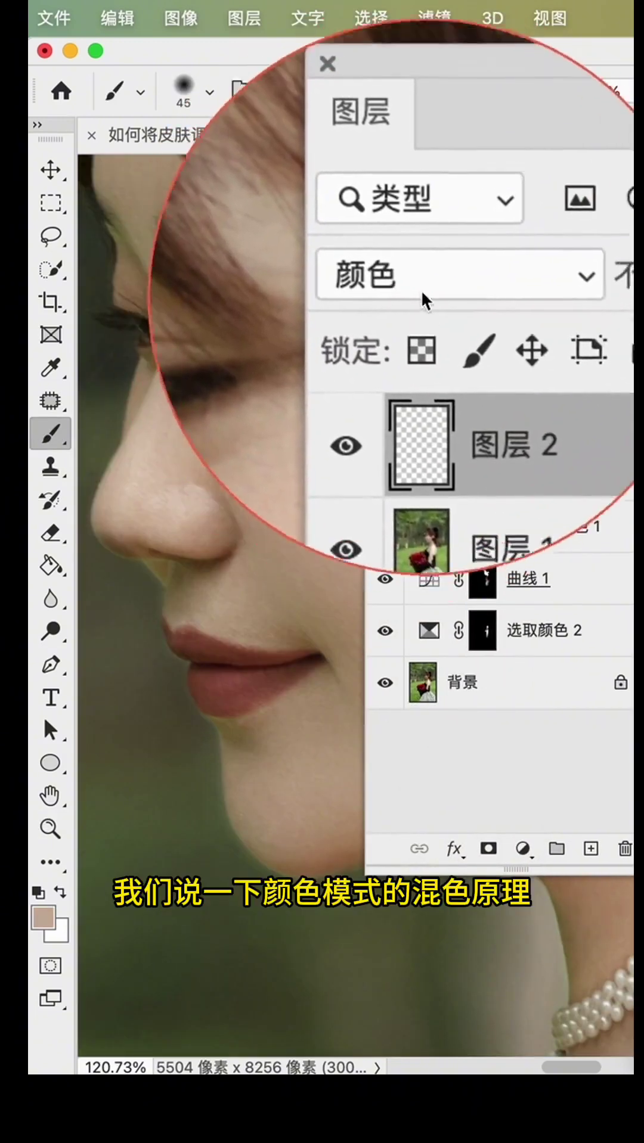
- Choose the Brush tool and set the foreground colour to a strongly saturated red
{"action": "left_click_drag", "start_coordinate": [48, 434], "coordinate": [176, 422]}
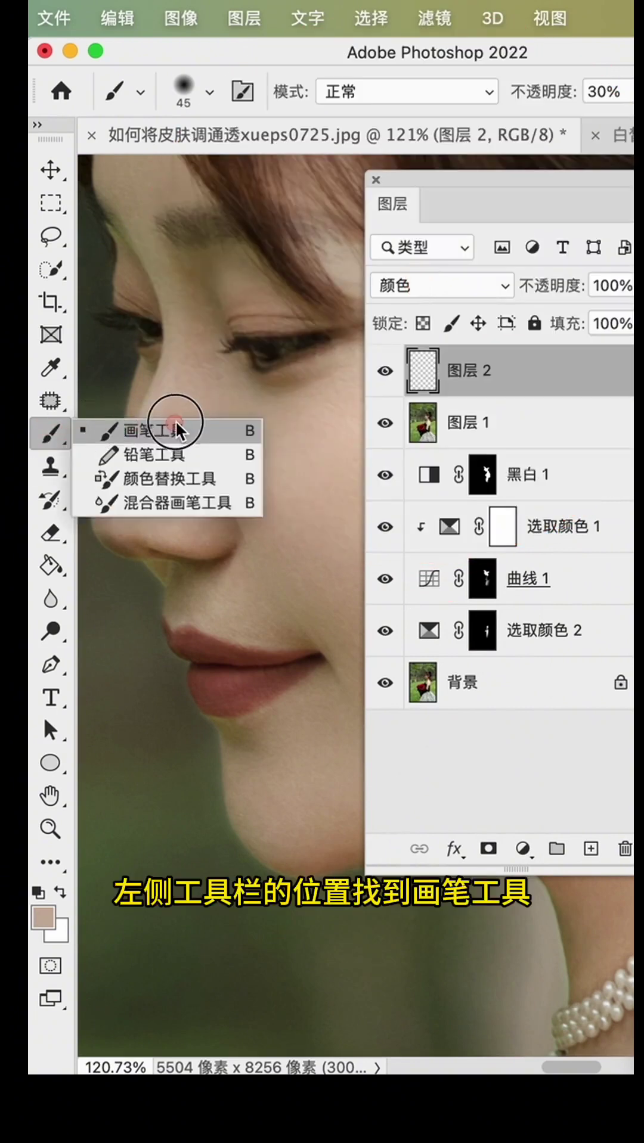
{"action": "left_click", "coordinate": [44, 917]}
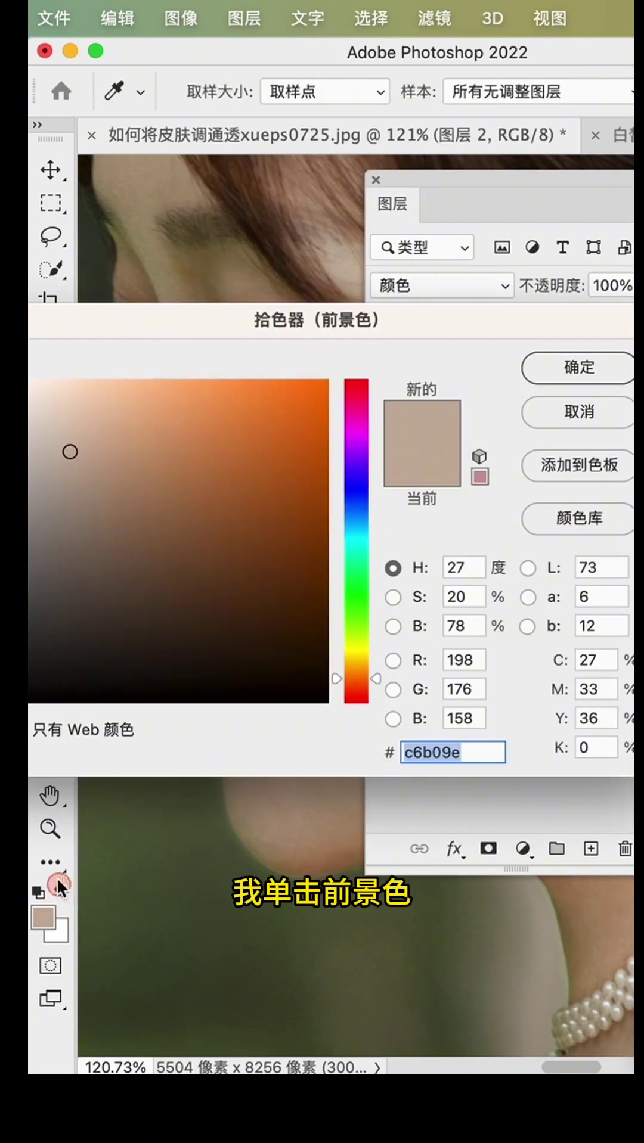
{"action": "left_click", "coordinate": [357, 389]}
{"action": "left_click_drag", "start_coordinate": [322, 415], "coordinate": [327, 392]}
{"action": "left_click", "coordinate": [559, 368]}
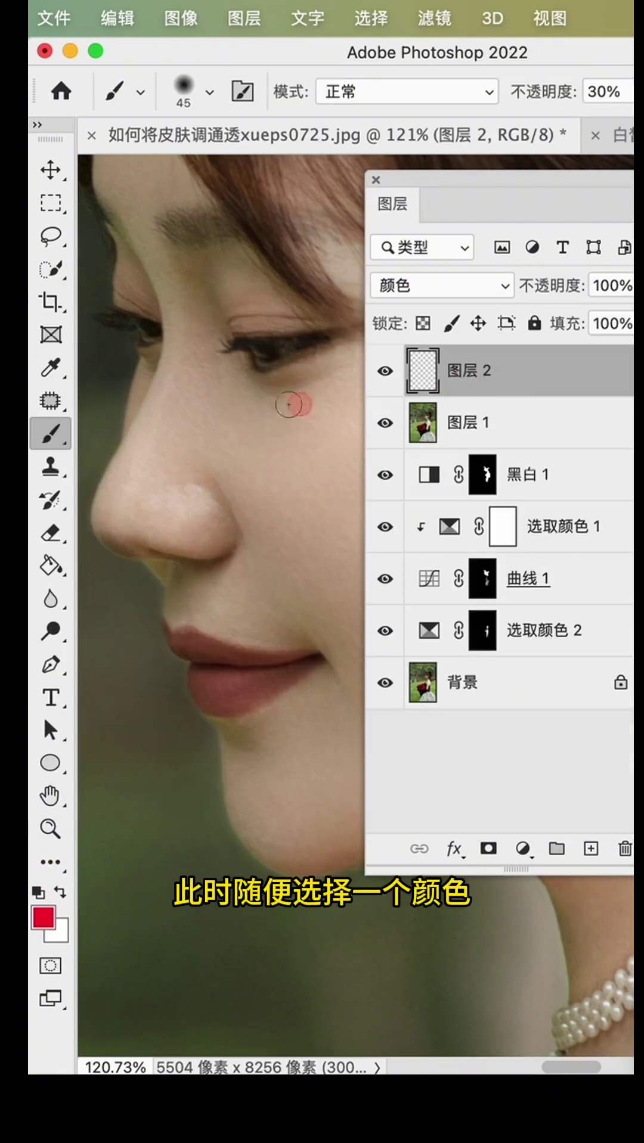
- Paint a test stroke on the cheek at 100% brush opacity and compare the face with the Color layer hidden and shown
{"action": "key", "text": "0"}
{"action": "mouse_move", "coordinate": [280, 411]}
{"action": "left_mouse_down"}
{"action": "mouse_move", "coordinate": [270, 462]}
{"action": "mouse_move", "coordinate": [335, 540]}
{"action": "mouse_move", "coordinate": [322, 323]}
{"action": "left_mouse_up"}
{"action": "left_click", "coordinate": [381, 372]}
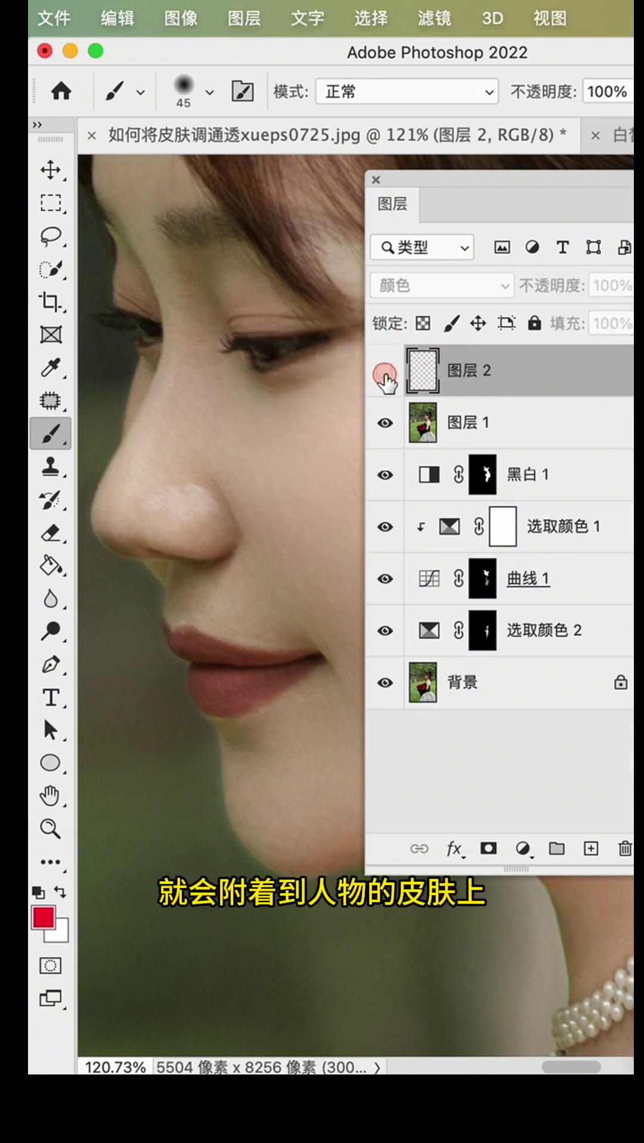
{"action": "left_click", "coordinate": [381, 372]}
{"action": "left_click", "coordinate": [381, 372]}
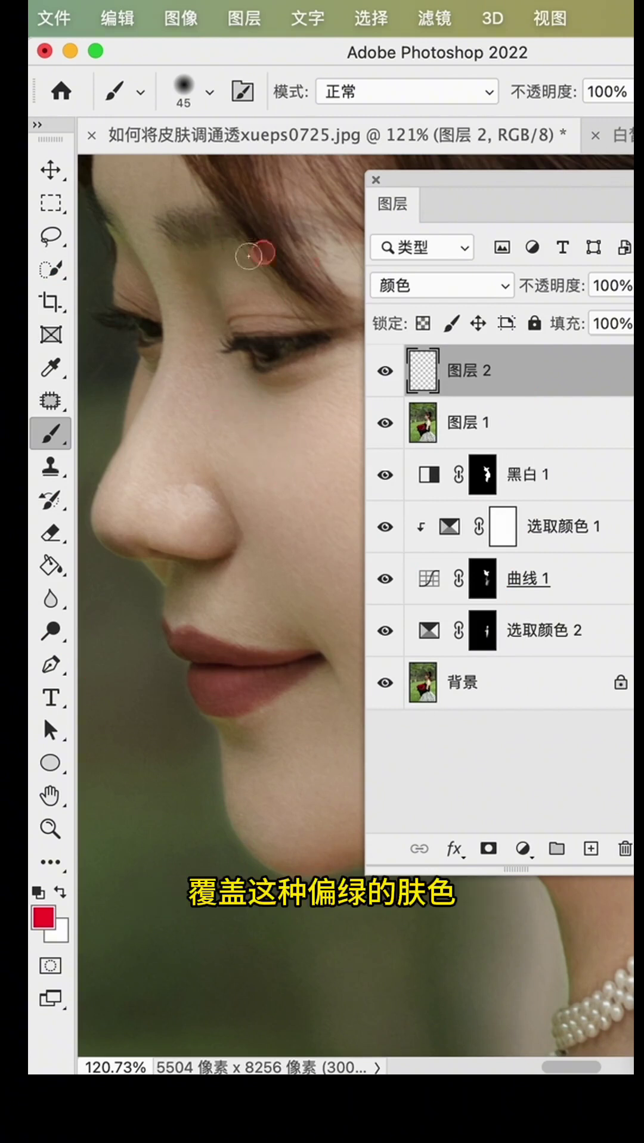
- Choose the Brush tool again and sample a natural skin tone from the cheek below the eye as the foreground colour
{"action": "right_click", "coordinate": [53, 435]}
{"action": "left_click", "coordinate": [97, 435]}
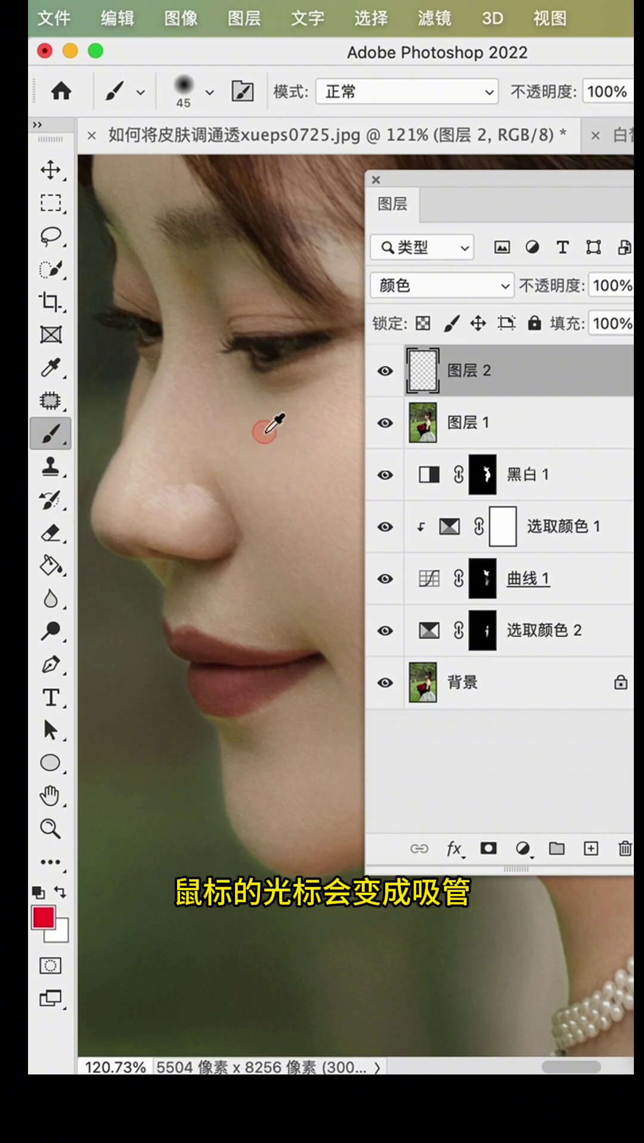
{"action": "mouse_move", "coordinate": [265, 430]}
{"action": "left_mouse_down"}
{"action": "mouse_move", "coordinate": [253, 429]}
{"action": "mouse_move", "coordinate": [256, 459]}
{"action": "mouse_move", "coordinate": [264, 463]}
{"action": "mouse_move", "coordinate": [268, 454]}
{"action": "left_mouse_up"}
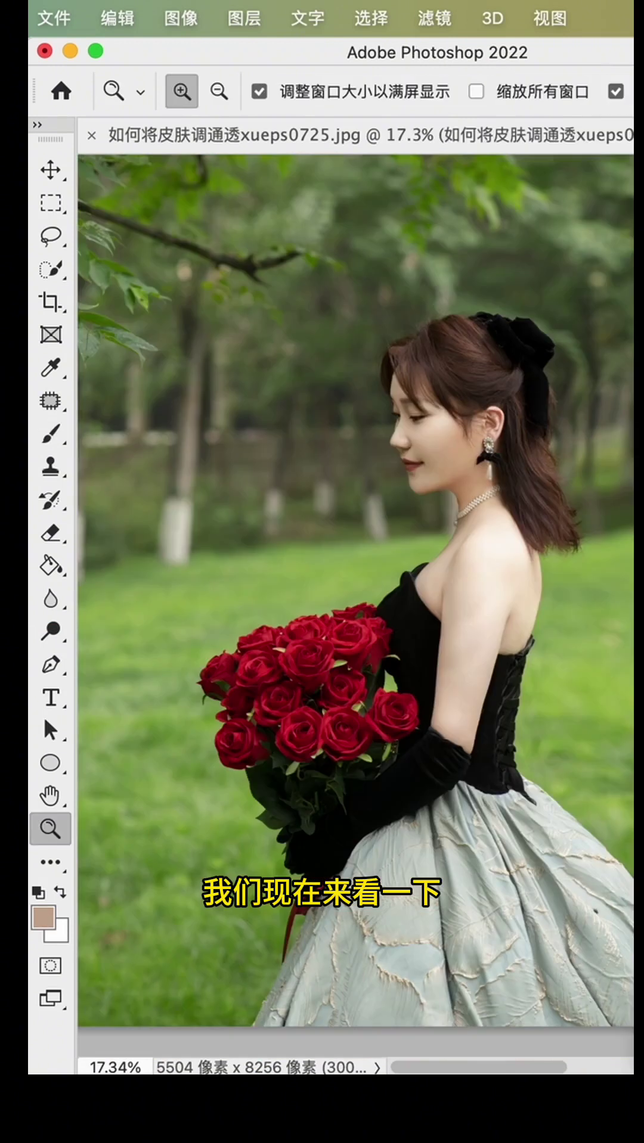
- Revert the whole portrait to its unadjusted state to compare it with the retouched version
{"action": "key", "text": "super+z"}
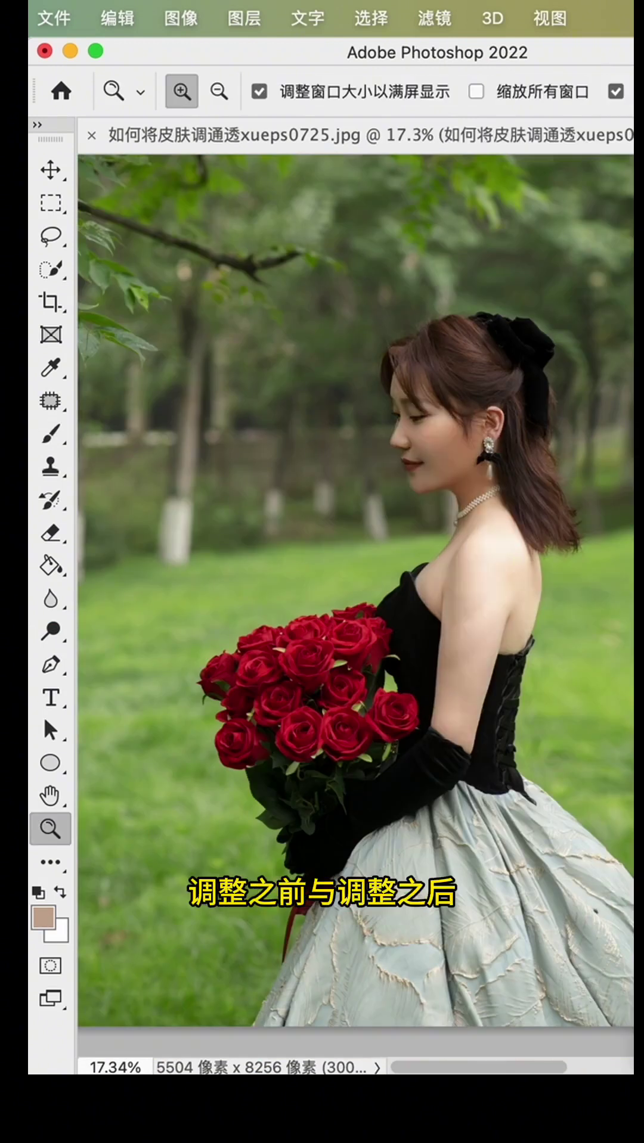